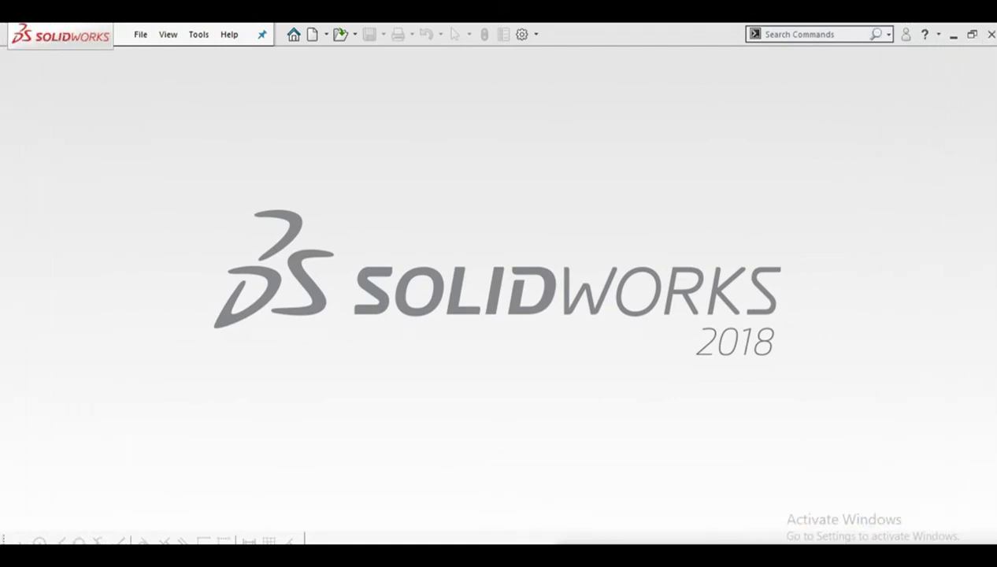
# Create a new part document and start a sketch, leaving it waiting for a plane choice
pyautogui.click(314, 34)
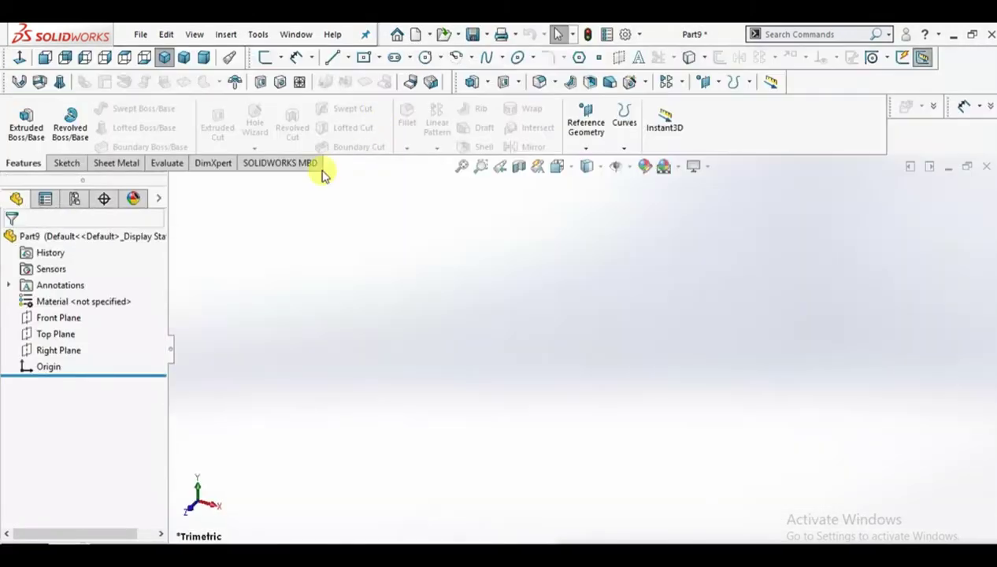
pyautogui.click(76, 163)
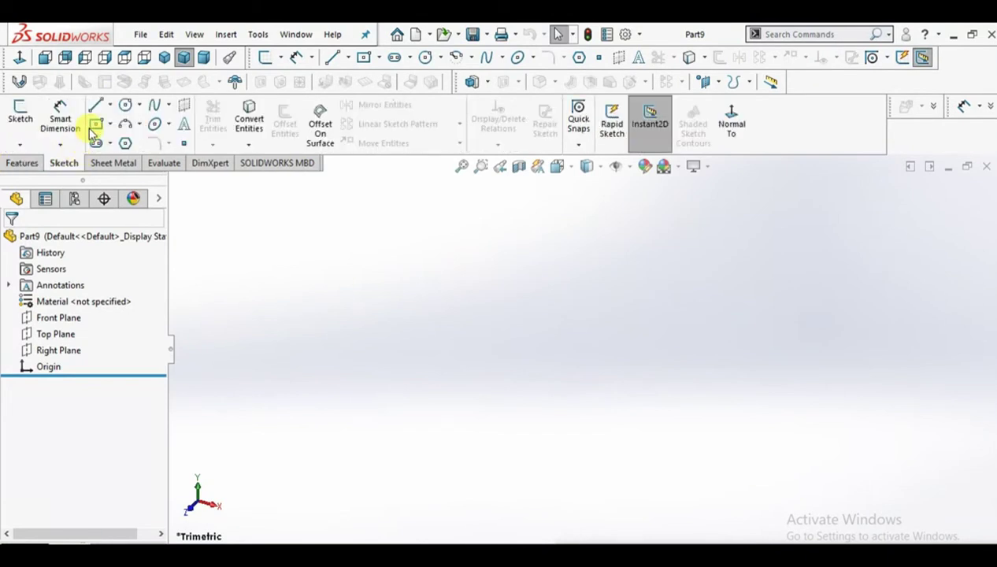
pyautogui.click(96, 106)
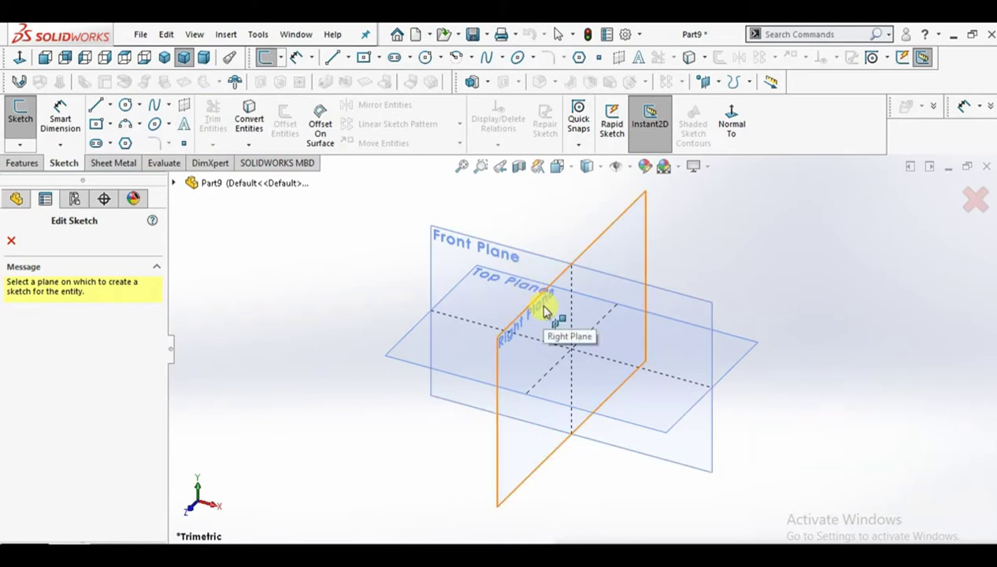
# On the Front Plane, draw a circle centred on the origin and dimension its diameter to 38 mm
pyautogui.click(440, 253)
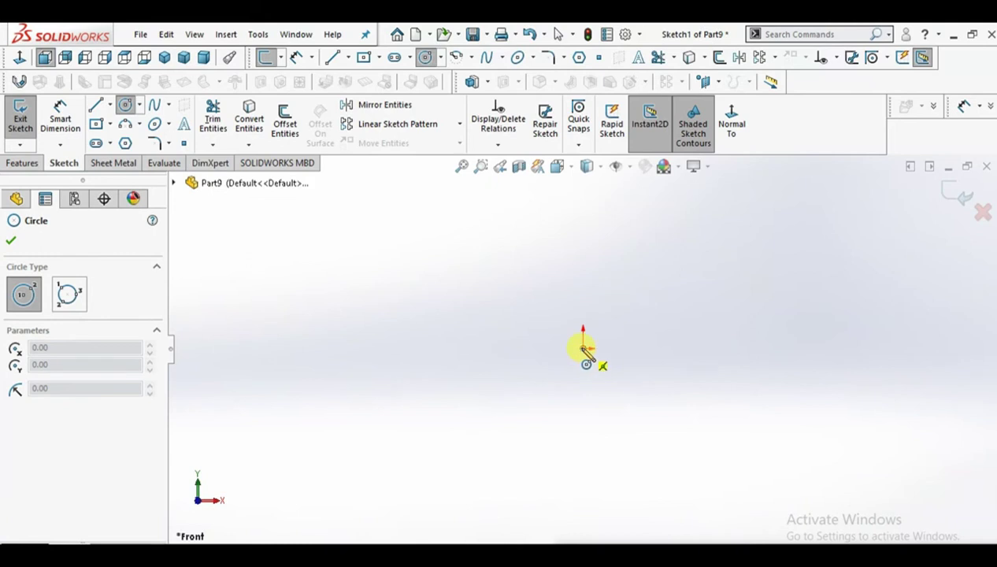
pyautogui.click(582, 346)
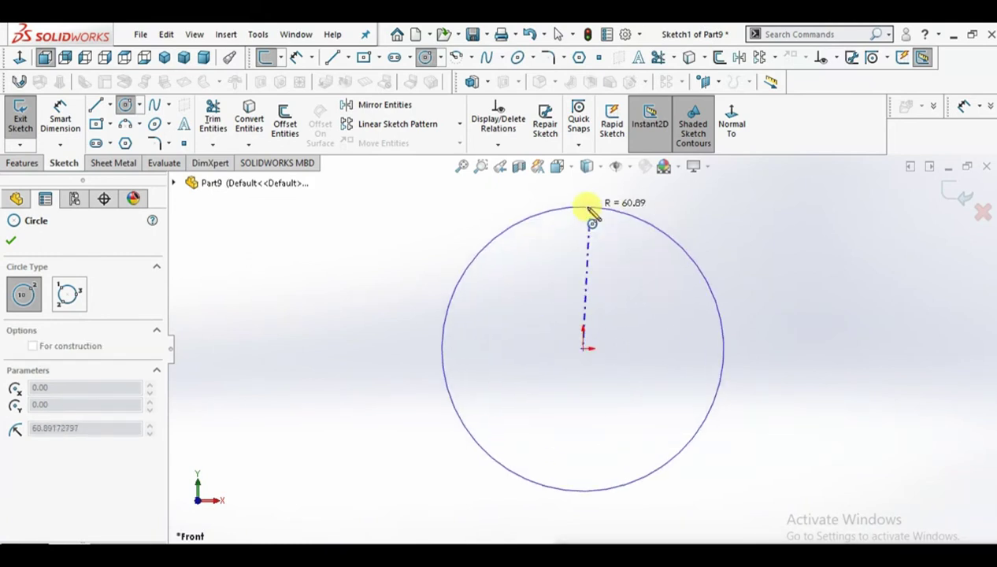
pyautogui.click(592, 216)
pyautogui.press('Escape')
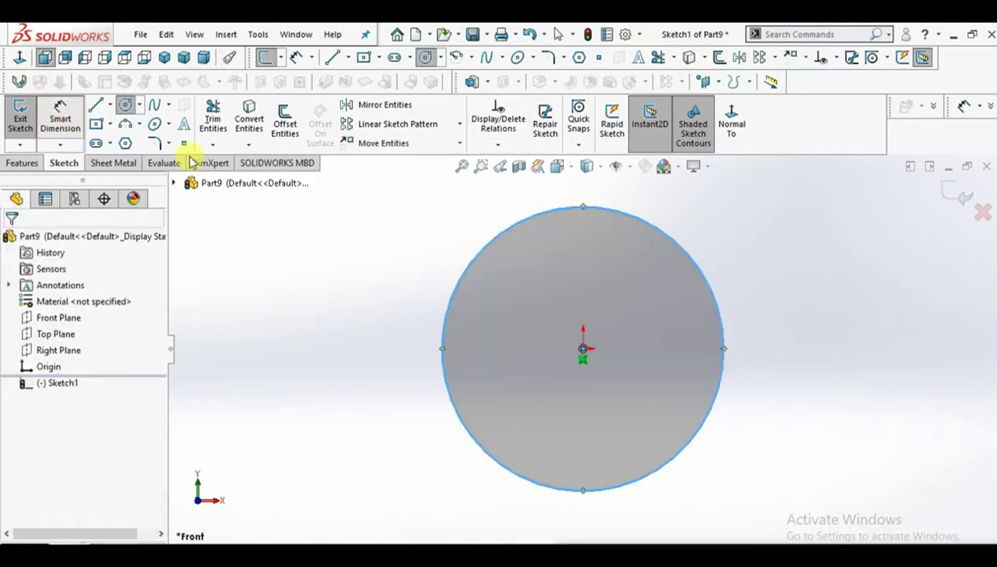
pyautogui.press('d')
pyautogui.click(723, 326)
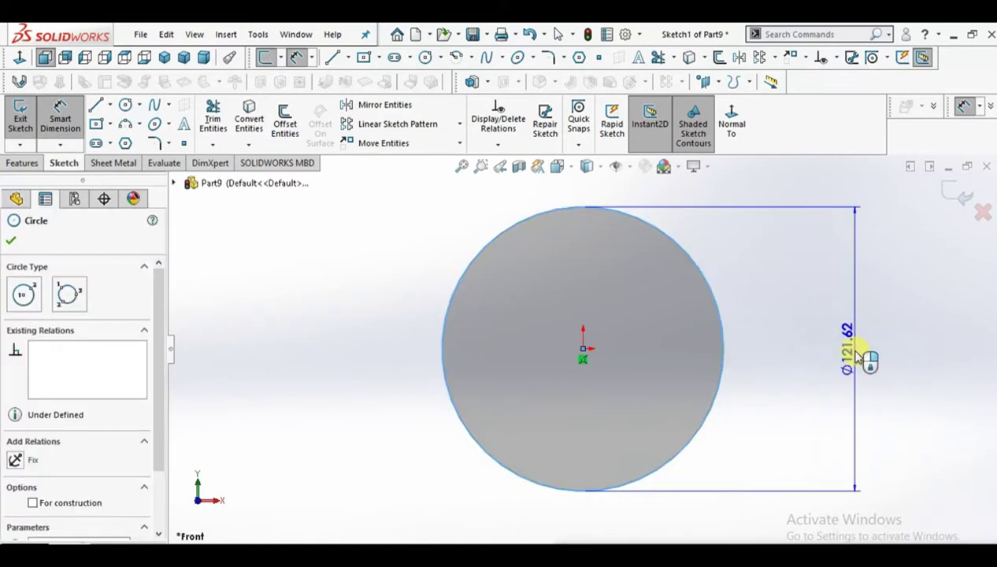
pyautogui.click(856, 354)
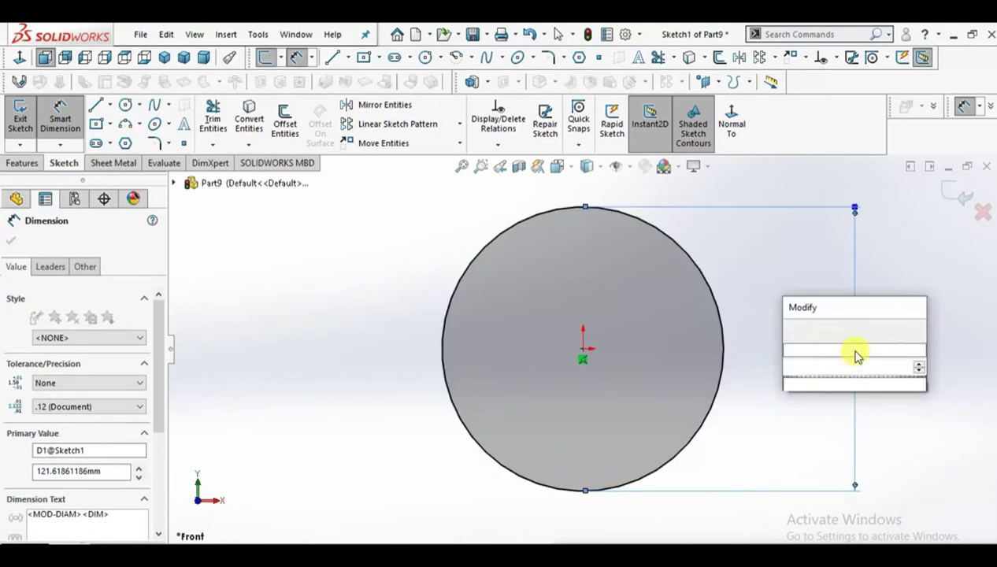
pyautogui.press('Return')
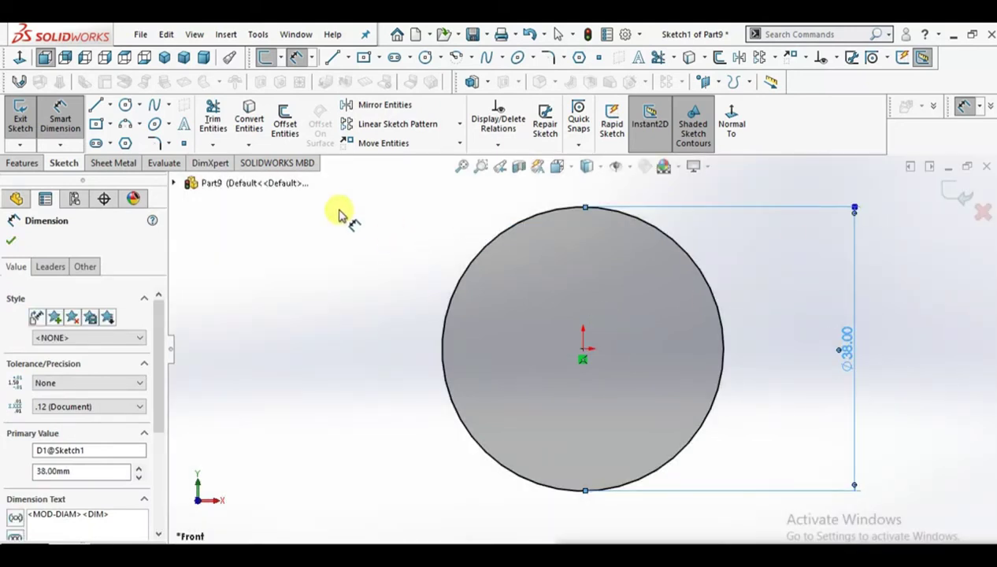
pyautogui.press('Escape')
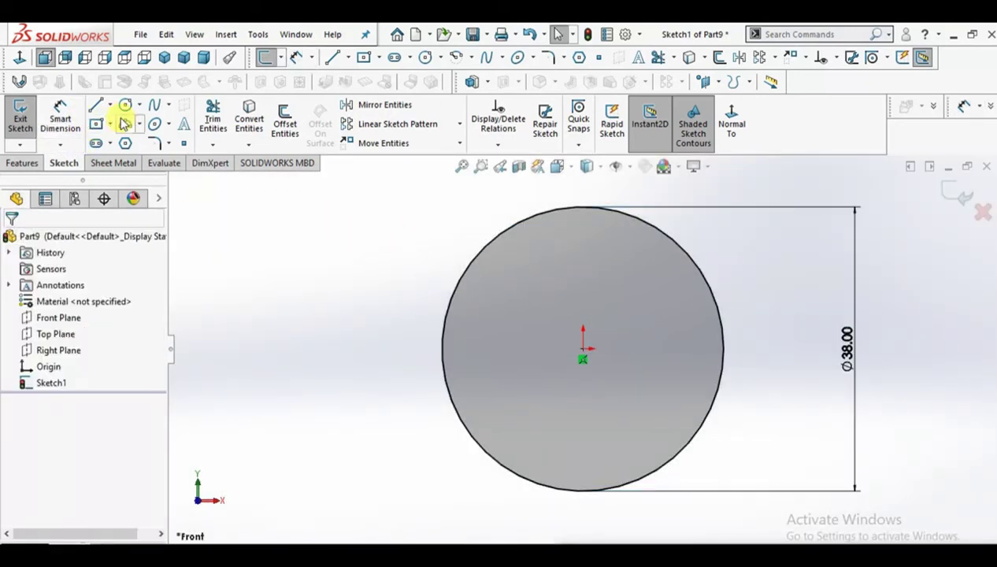
# Switch to the 3 Point Arc tool and draw the upper-left arc inside the circle
pyautogui.click(142, 129)
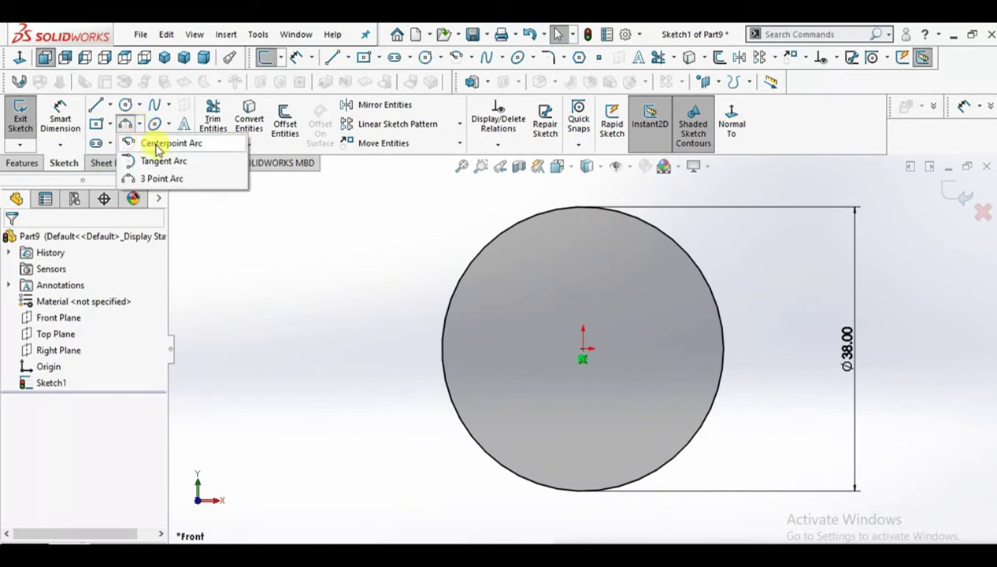
pyautogui.click(162, 143)
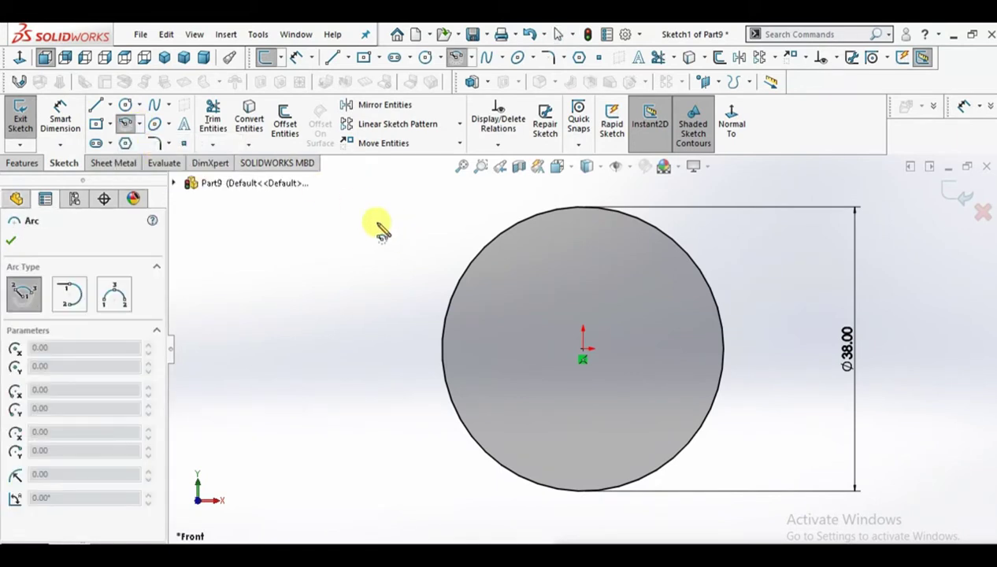
pyautogui.click(139, 126)
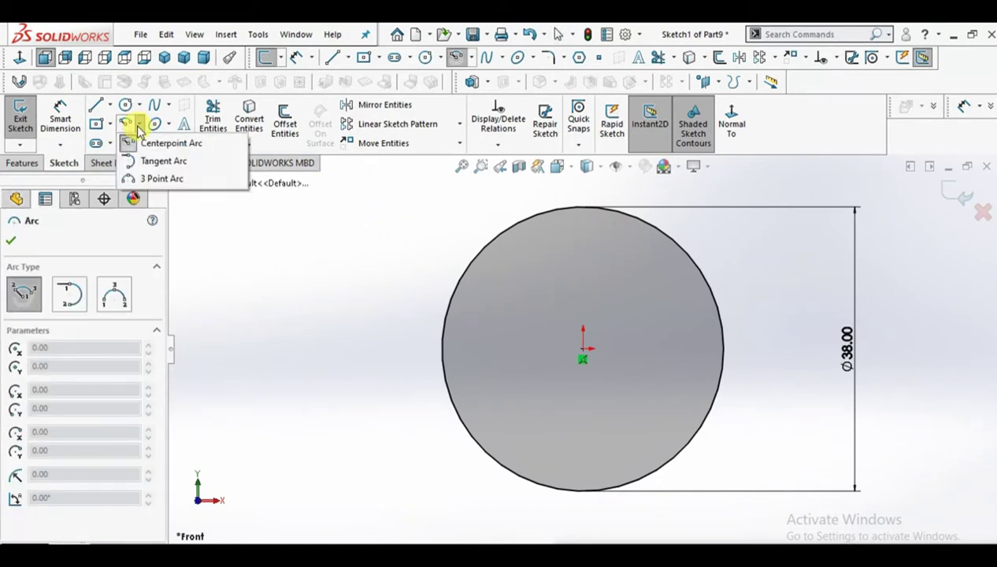
pyautogui.click(157, 176)
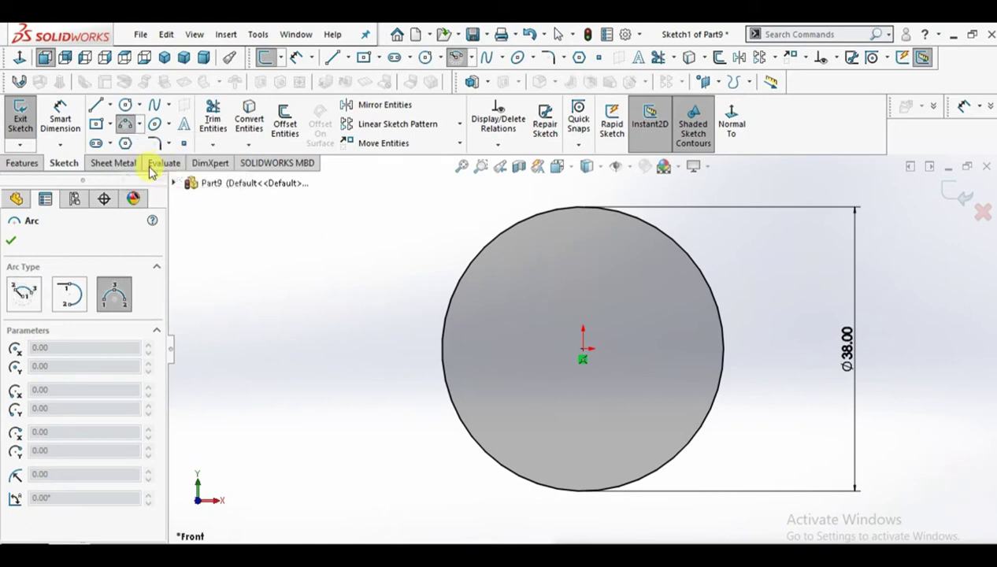
pyautogui.click(450, 304)
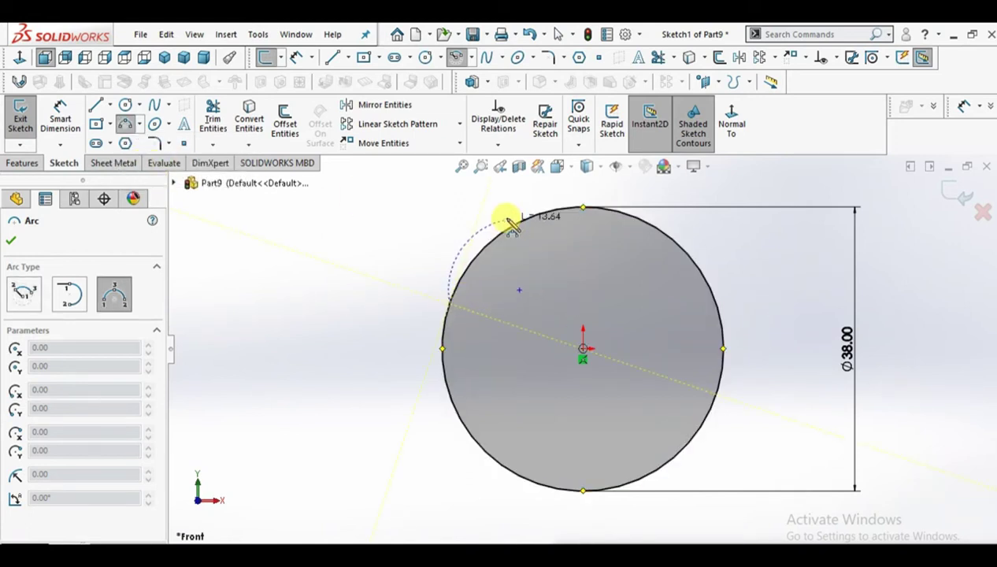
pyautogui.click(532, 218)
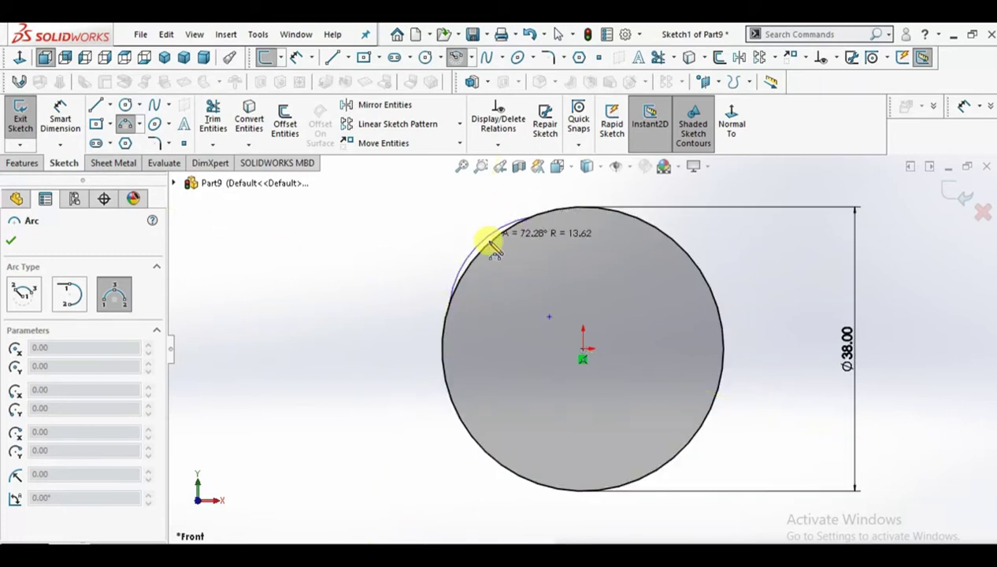
pyautogui.click(532, 268)
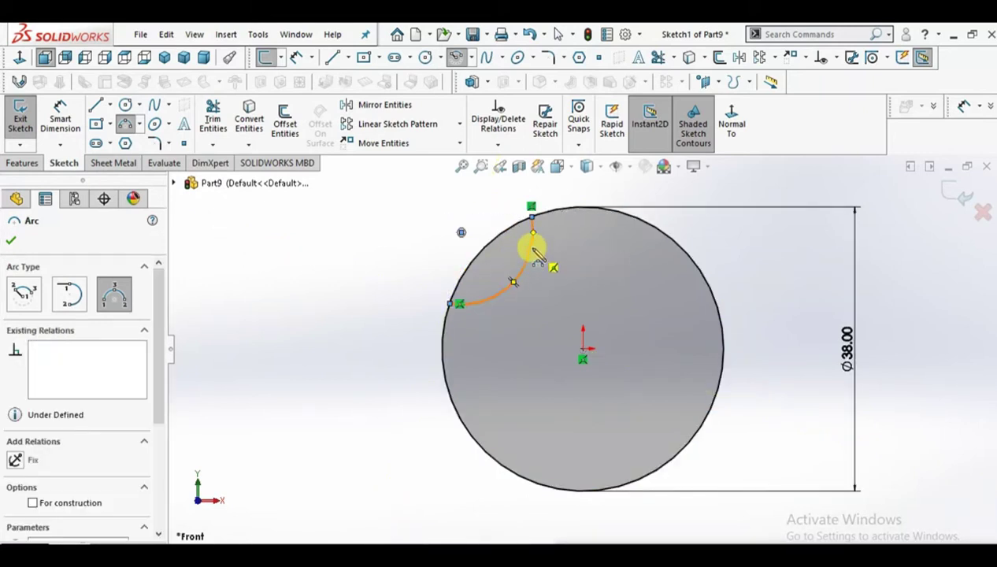
# Draw the matching lower-left arc from the circle's left edge, then return to selecting
pyautogui.click(444, 364)
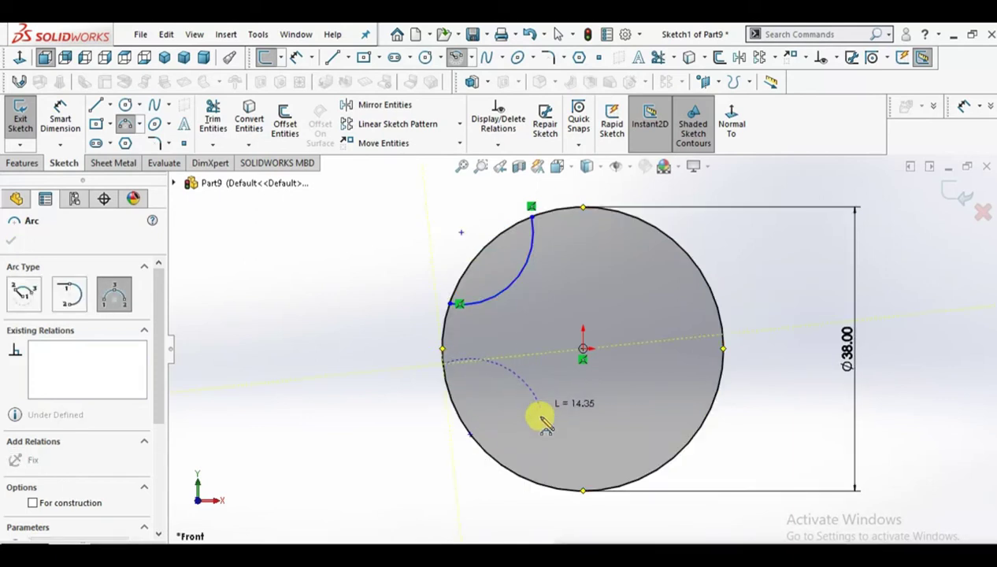
pyautogui.click(526, 477)
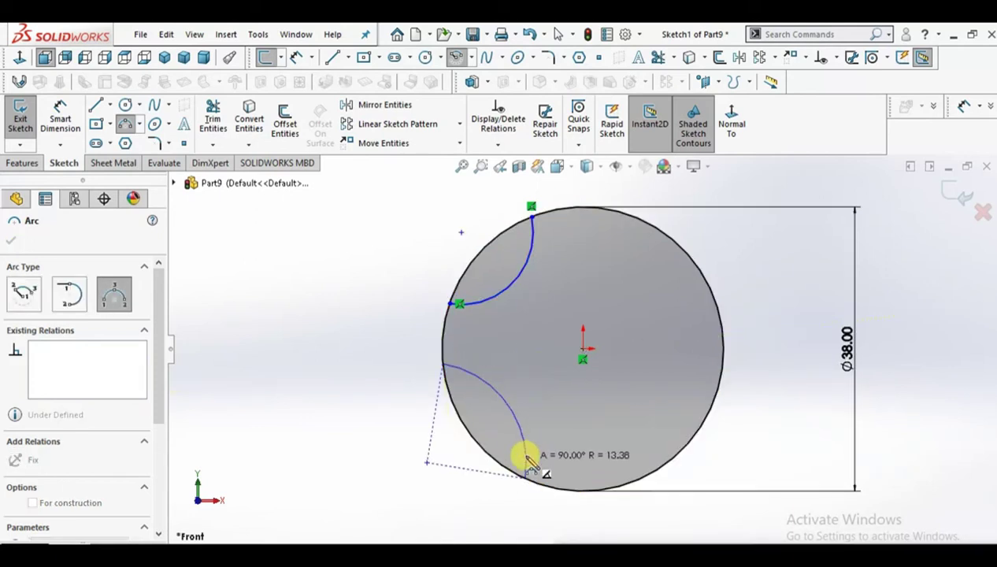
pyautogui.click(515, 406)
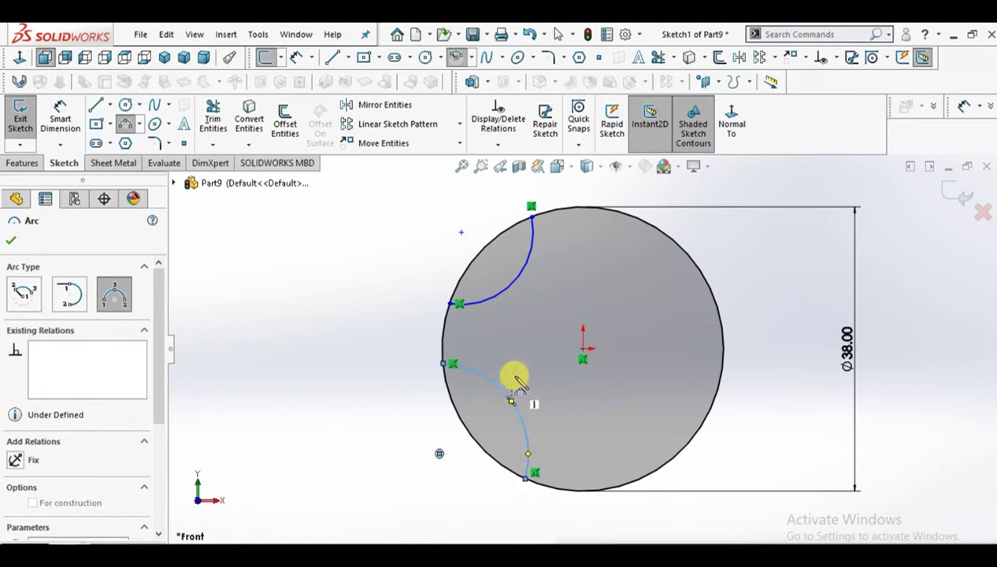
pyautogui.rightClick(356, 287)
pyautogui.click(391, 292)
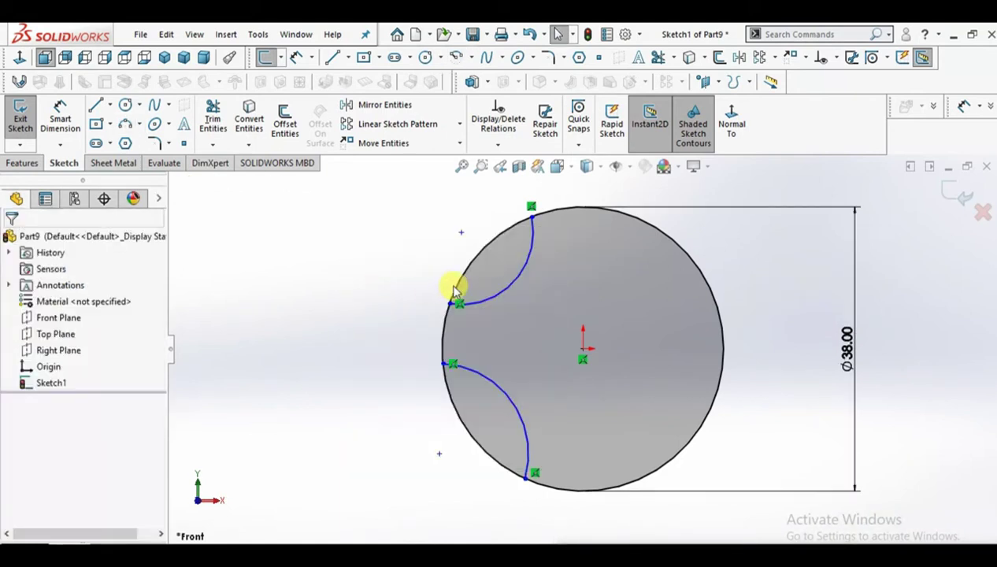
pyautogui.click(500, 295)
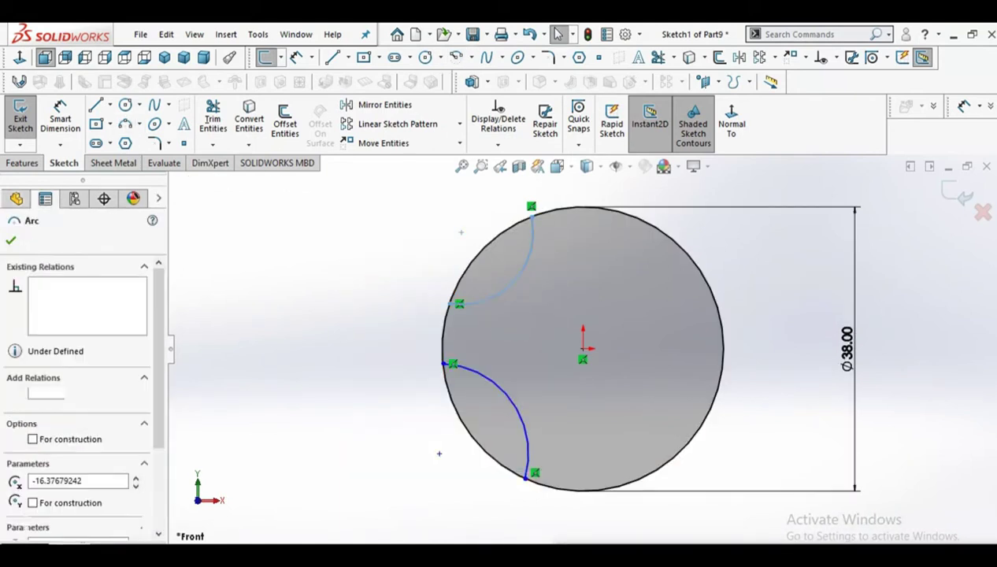
# Give the two notch arcs an Equal radius relation
pyautogui.keyDown('ctrl'); pyautogui.click(483, 380); pyautogui.keyUp('ctrl')
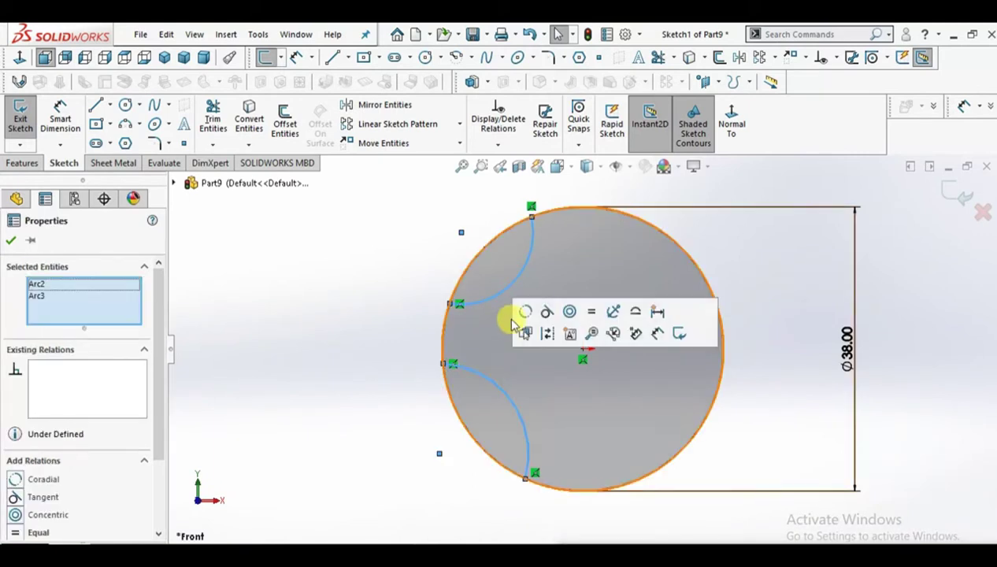
pyautogui.click(593, 314)
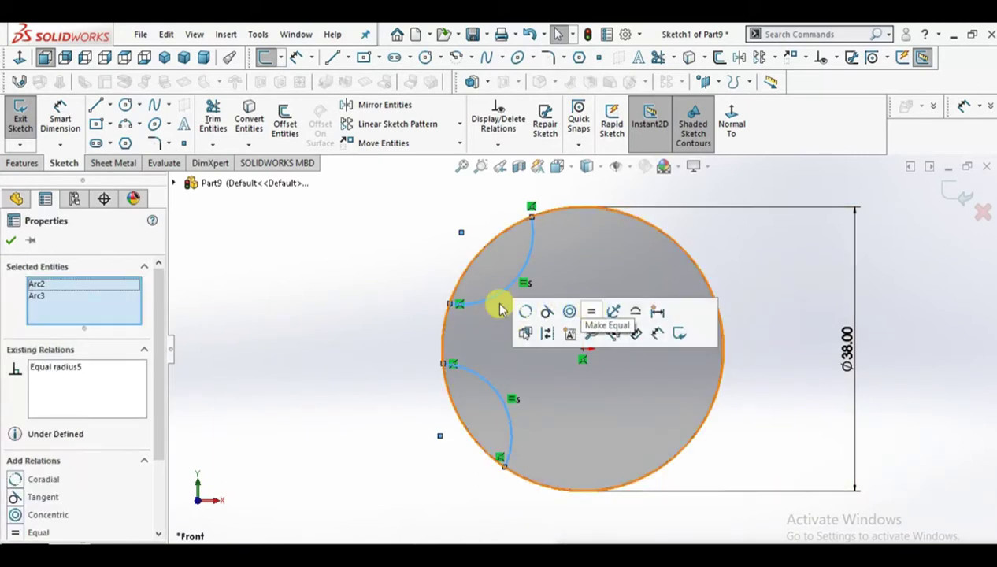
pyautogui.click(416, 344)
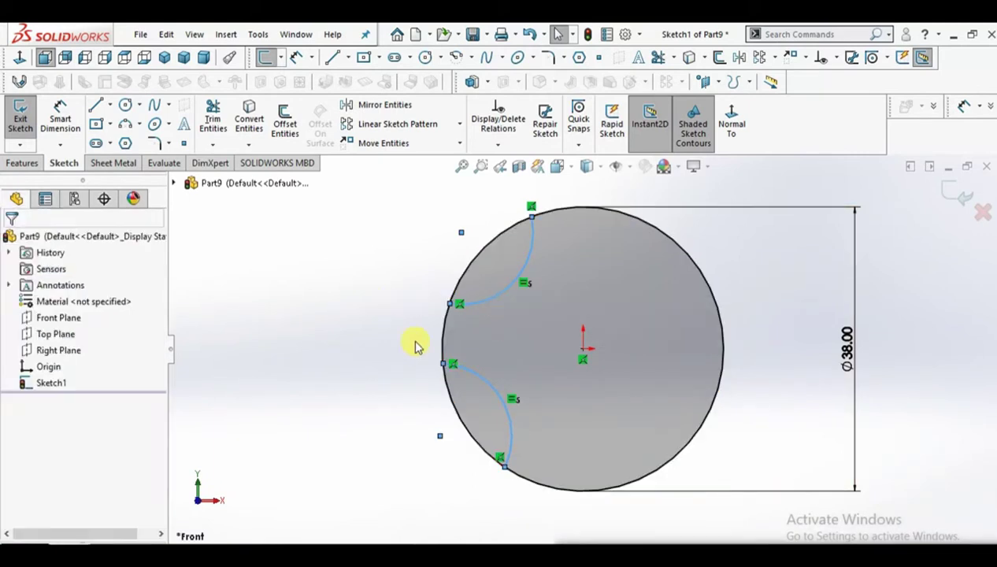
# Align the two arcs' centre points vertically
pyautogui.click(440, 436)
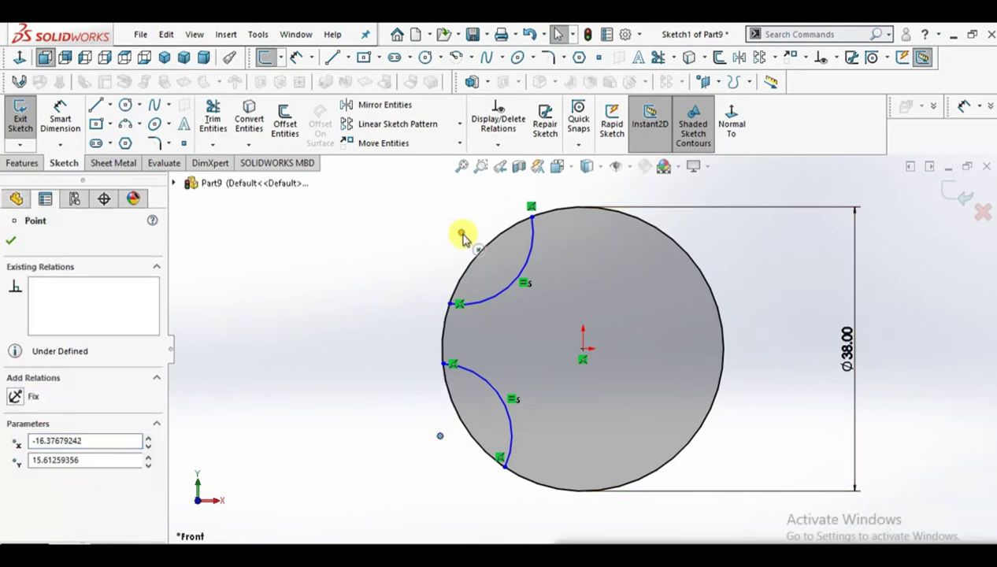
pyautogui.keyDown('ctrl'); pyautogui.click(461, 233); pyautogui.keyUp('ctrl')
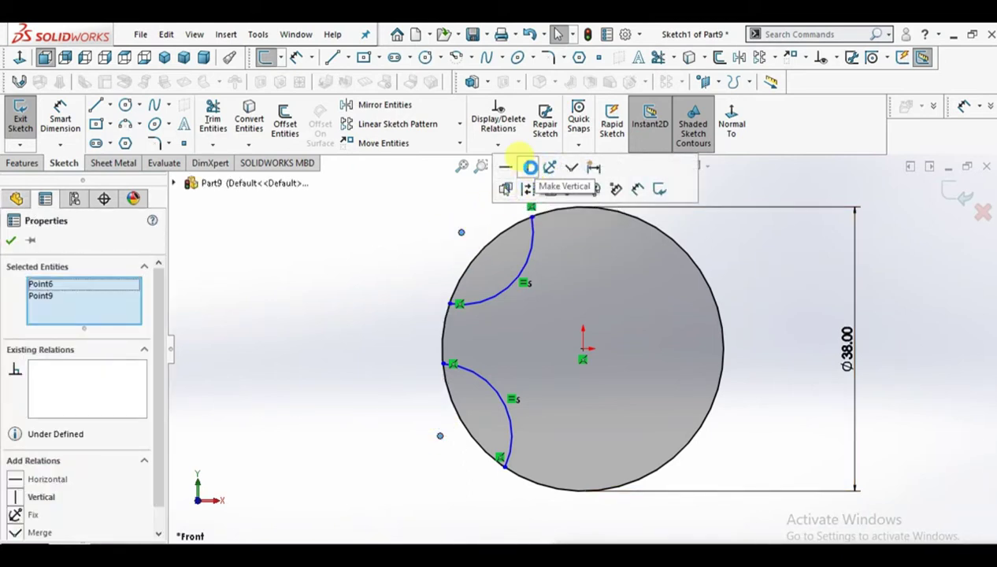
pyautogui.click(530, 167)
pyautogui.click(363, 282)
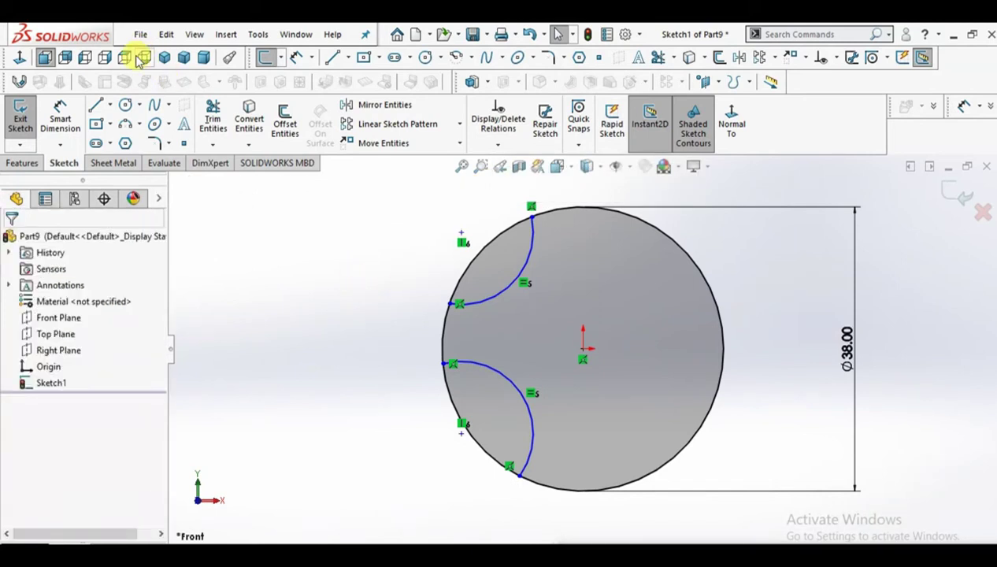
pyautogui.press('l')
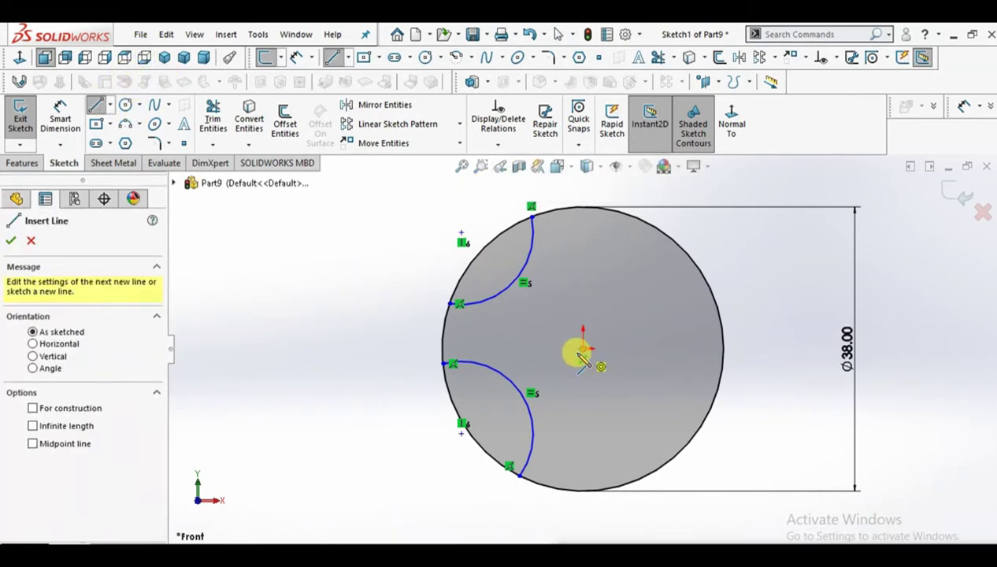
# Draw a horizontal and a vertical centerline through the origin, each extending past the circle
pyautogui.click(388, 348)
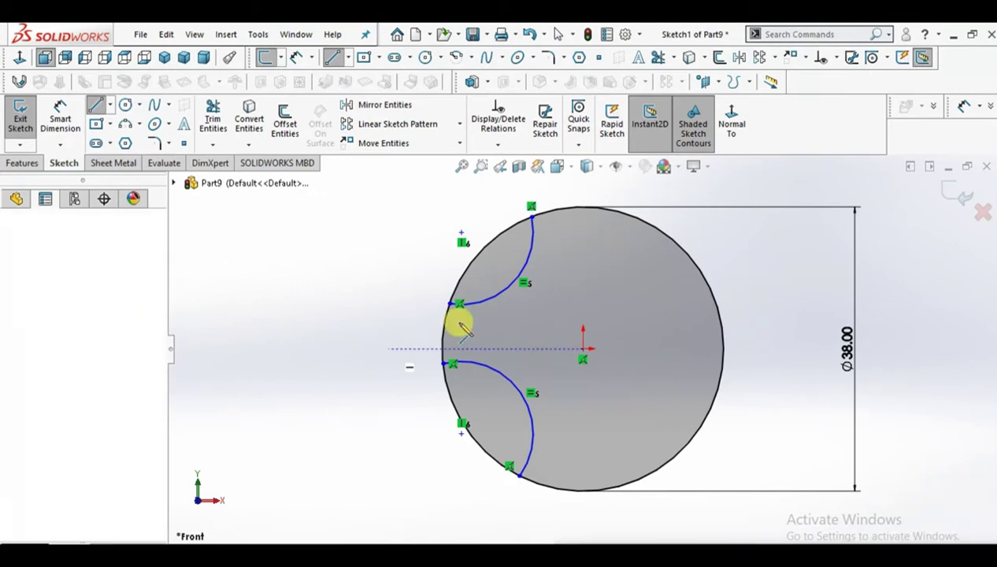
pyautogui.click(797, 348)
pyautogui.rightClick(807, 315)
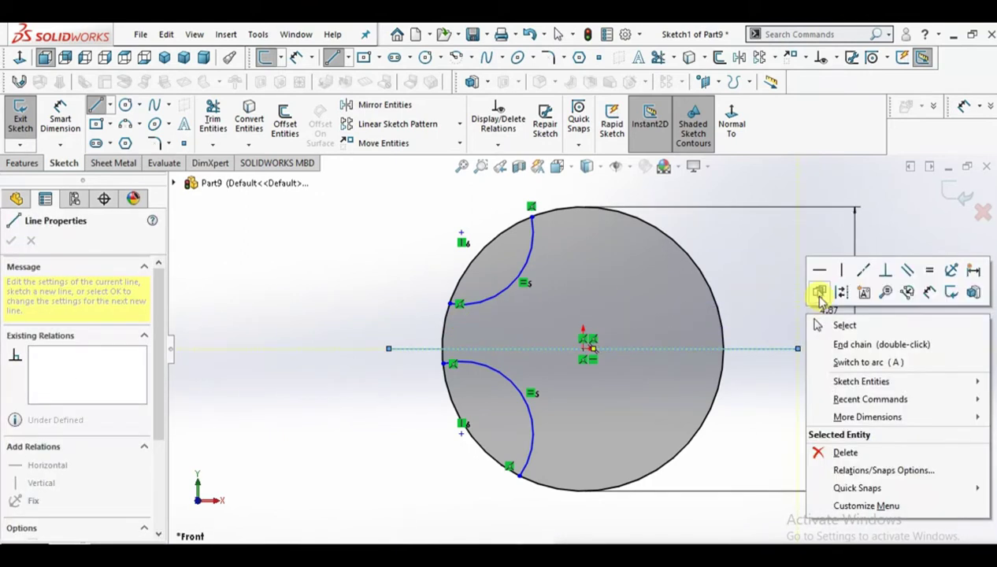
pyautogui.click(839, 293)
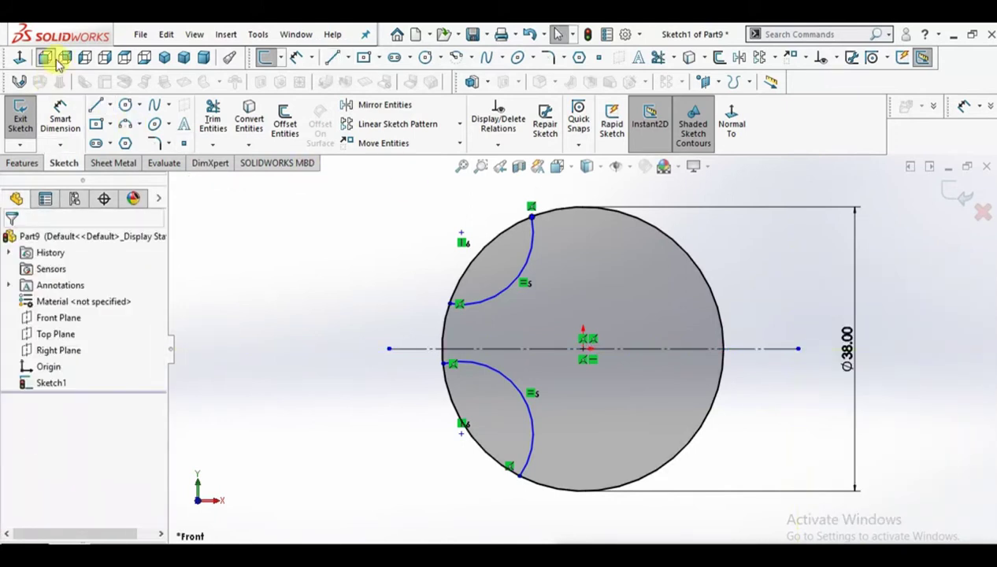
pyautogui.click(96, 106)
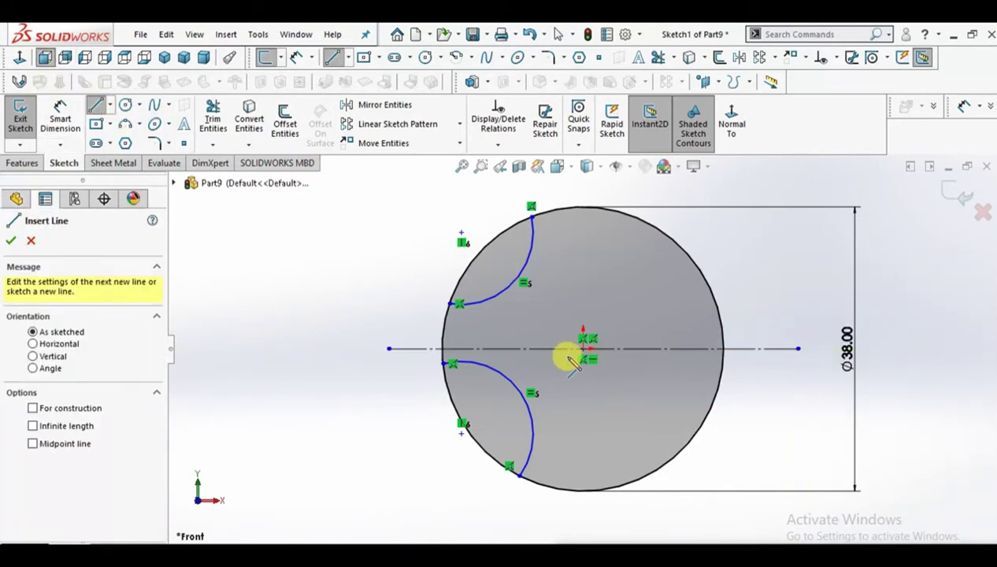
pyautogui.click(583, 508)
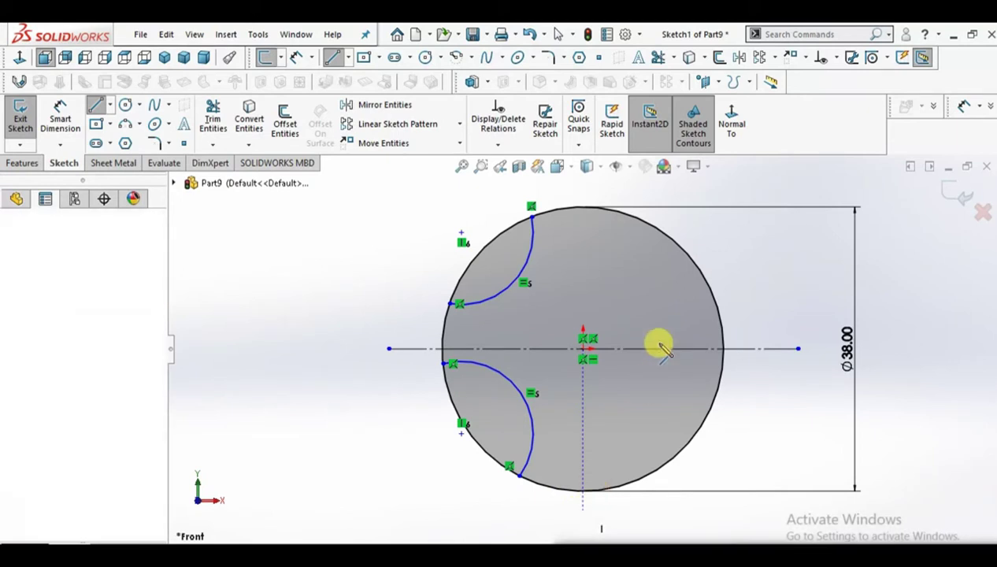
pyautogui.click(582, 186)
pyautogui.rightClick(622, 187)
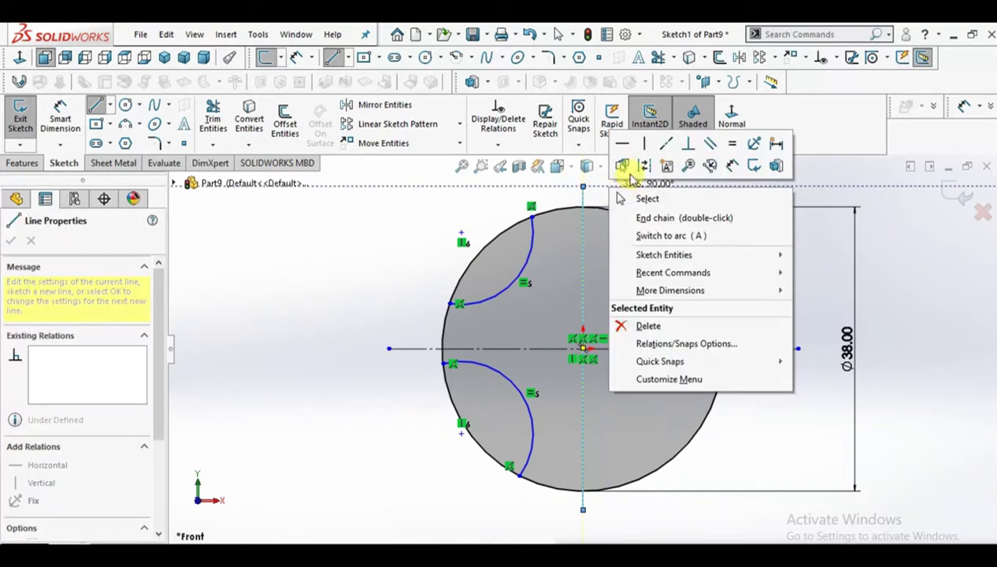
pyautogui.click(642, 166)
pyautogui.press('Escape')
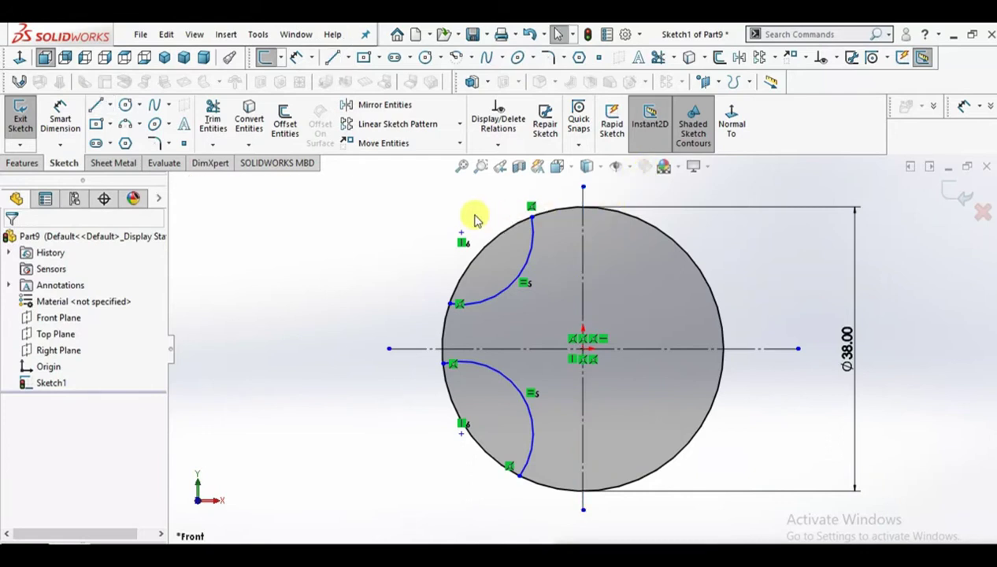
# Apply a Symmetric relation to the two left arc endpoints about the horizontal centerline
pyautogui.click(451, 304)
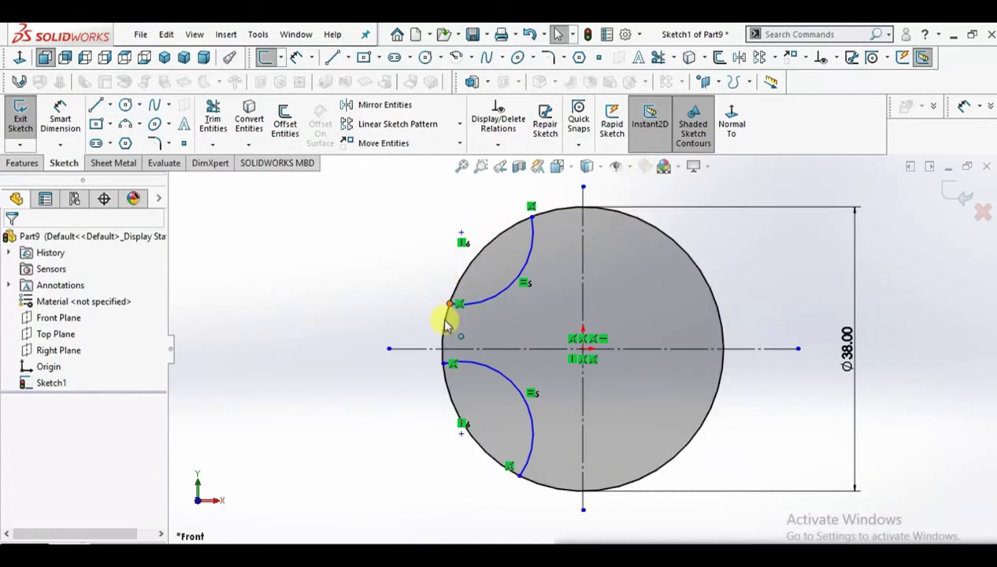
pyautogui.click(443, 365)
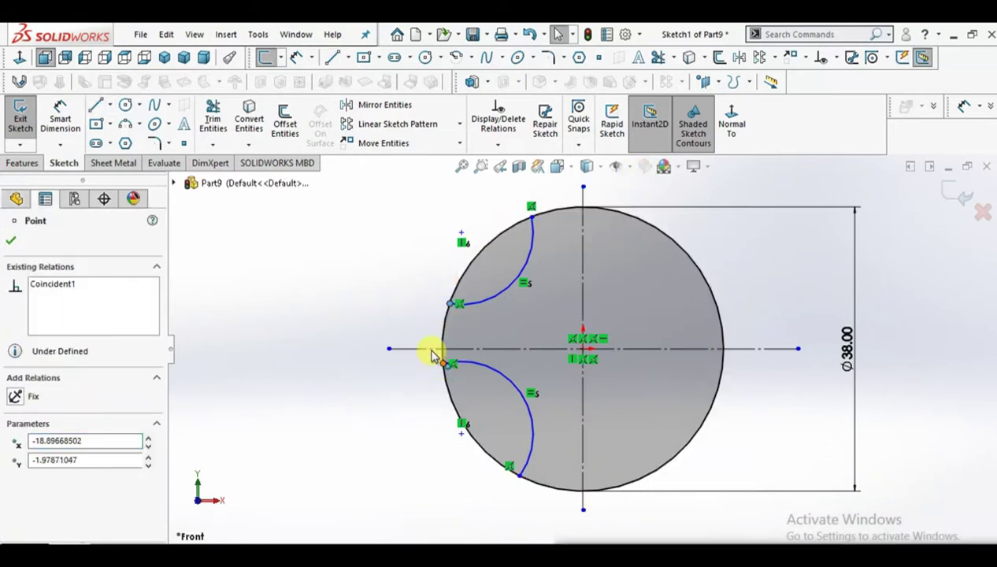
pyautogui.keyDown('ctrl'); pyautogui.click(432, 349); pyautogui.keyUp('ctrl')
pyautogui.click(433, 348)
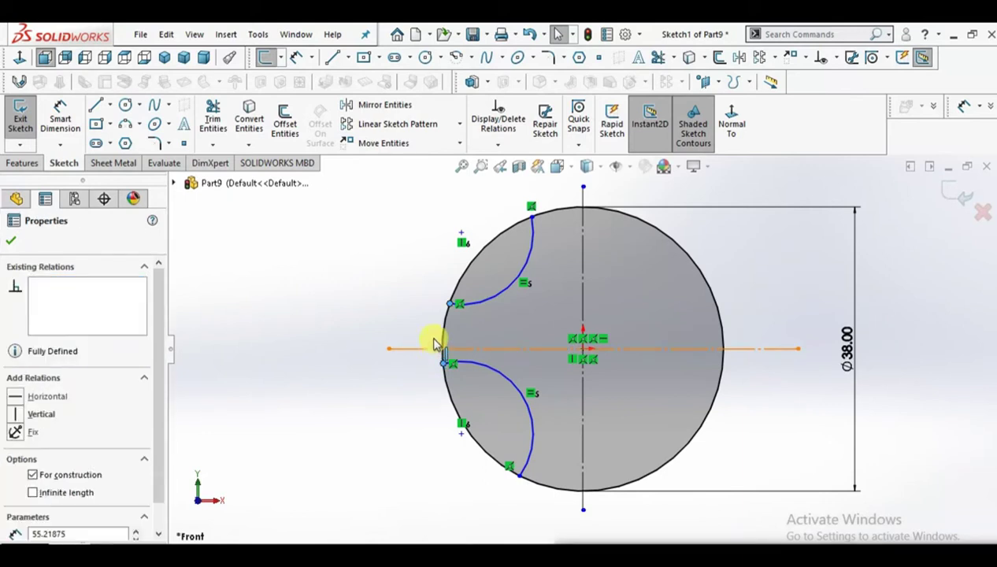
pyautogui.keyDown('ctrl'); pyautogui.click(445, 363); pyautogui.keyUp('ctrl')
pyautogui.keyDown('ctrl'); pyautogui.click(451, 304); pyautogui.keyUp('ctrl')
pyautogui.click(472, 280)
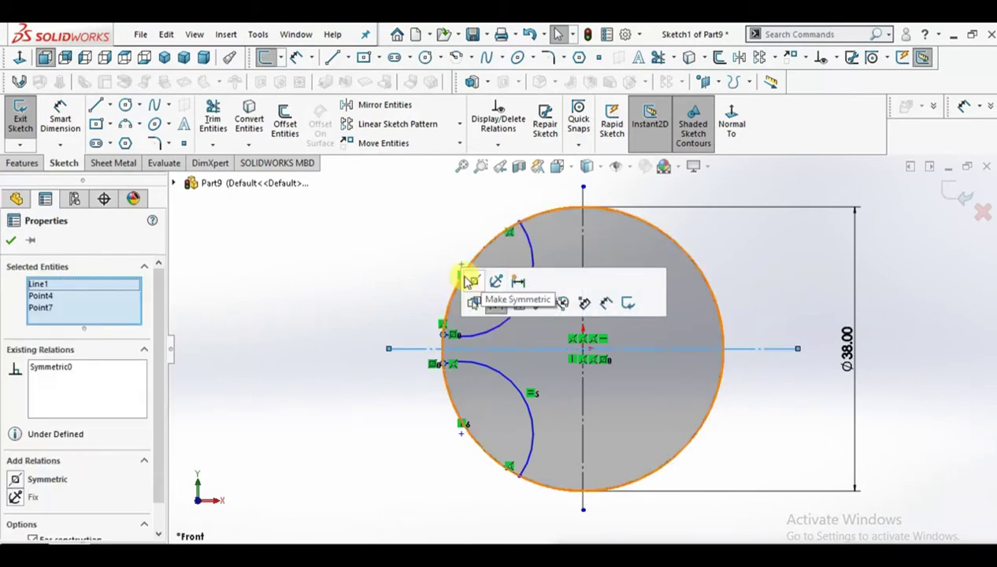
pyautogui.click(398, 281)
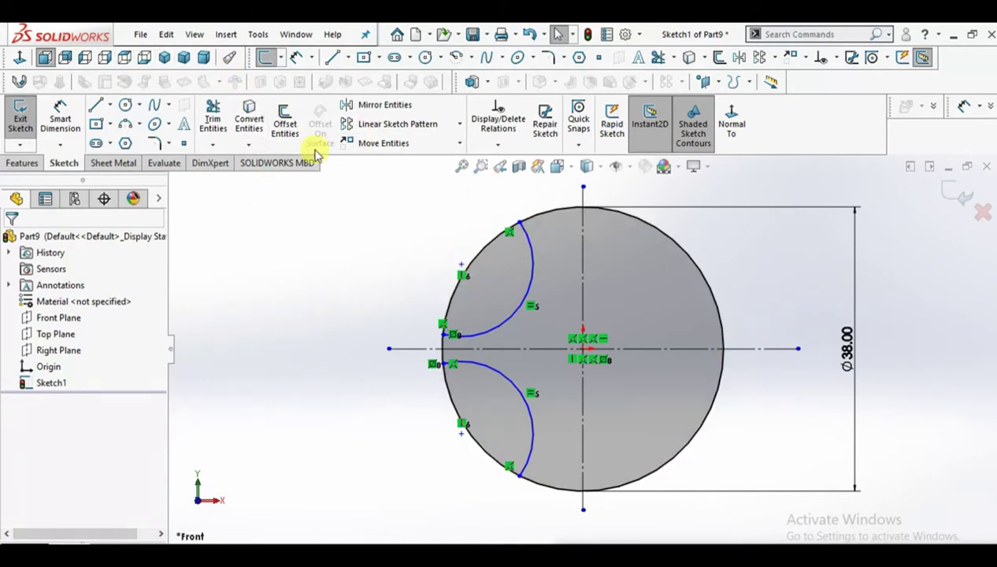
# Dimension the upper arc's radius to 15 mm
pyautogui.click(61, 118)
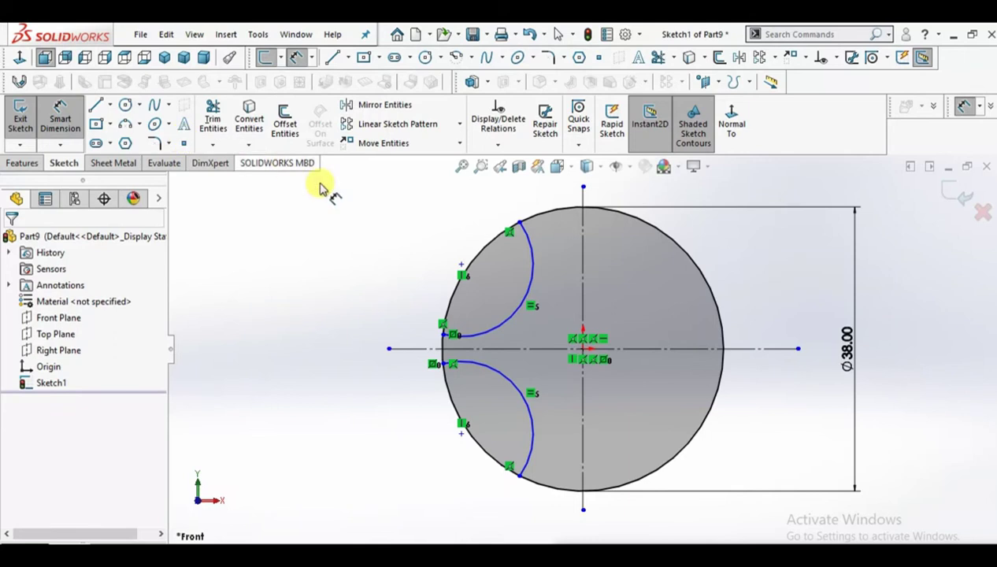
pyautogui.click(462, 288)
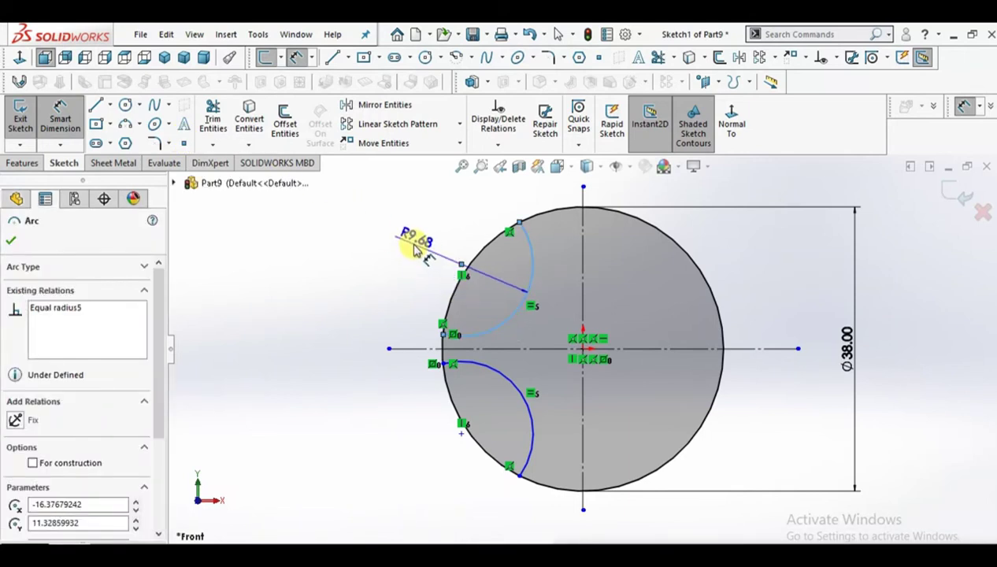
pyautogui.click(415, 243)
pyautogui.write('15')
pyautogui.press('Return')
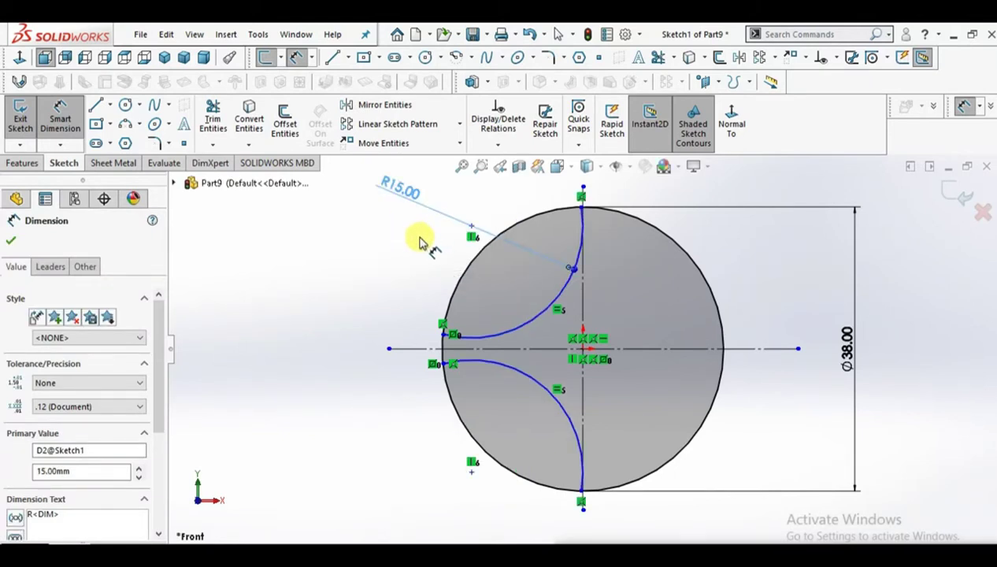
# Set an 8 mm gap between the two arc ends on the circle's left edge
pyautogui.click(442, 334)
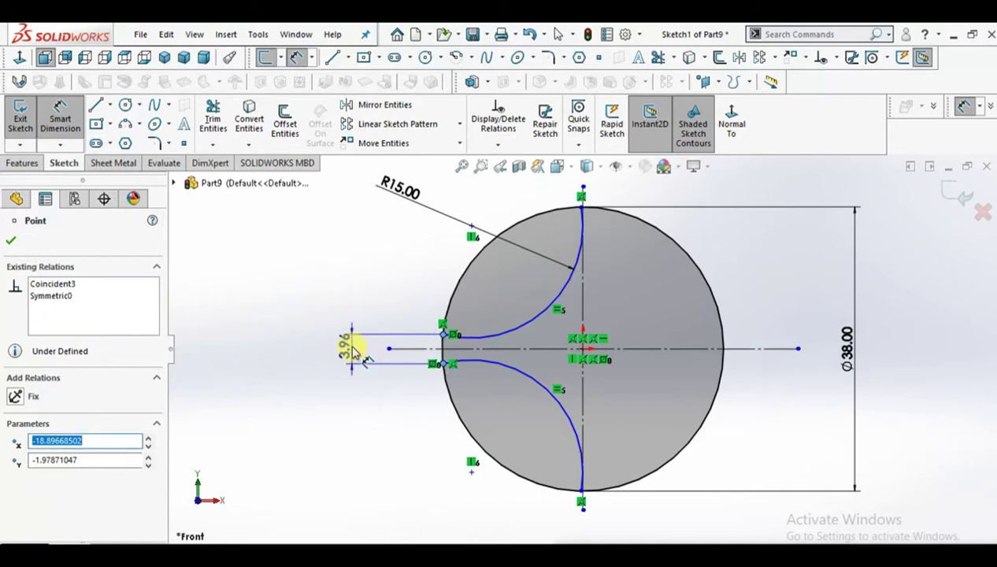
pyautogui.click(347, 352)
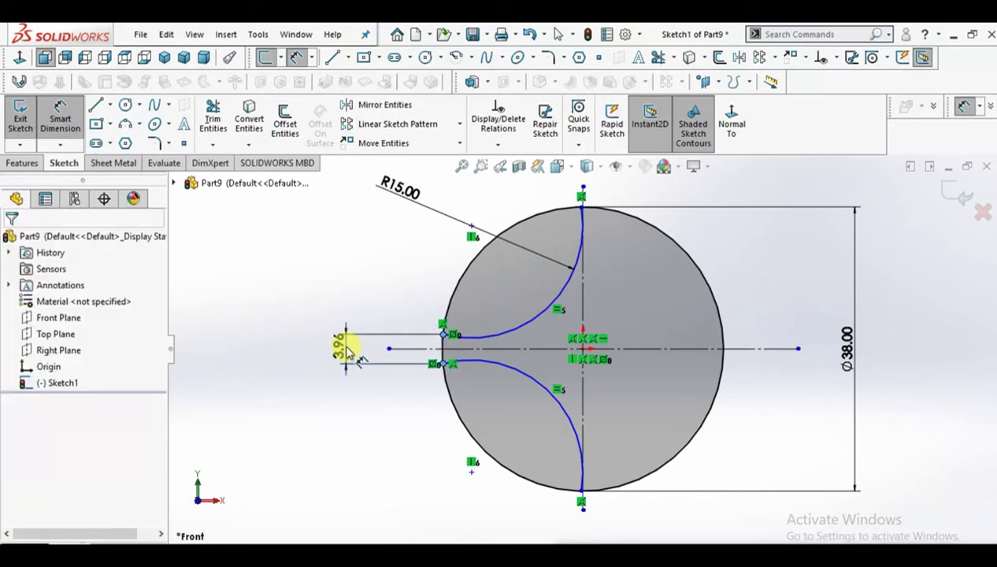
pyautogui.click(347, 352)
pyautogui.write('8')
pyautogui.press('Return')
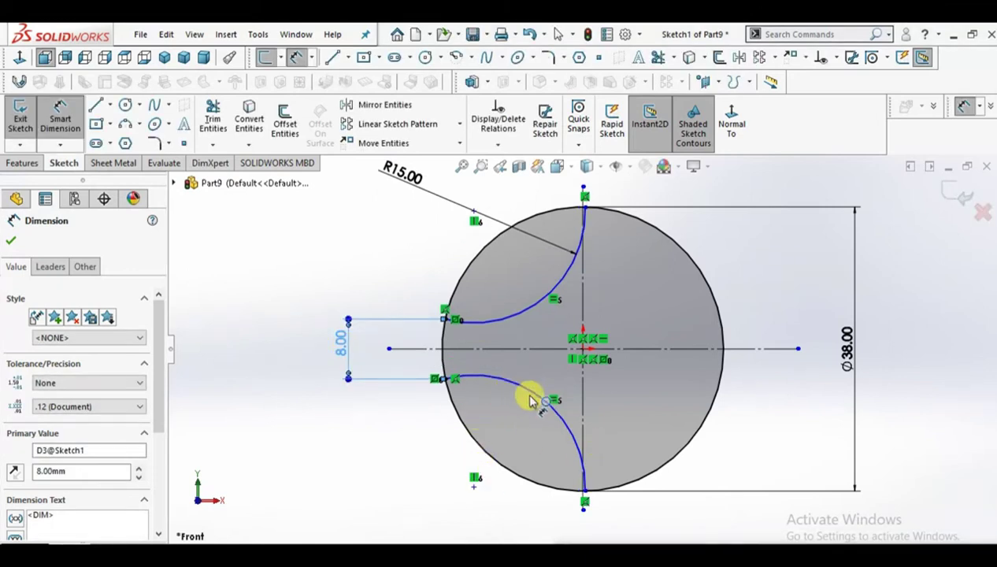
pyautogui.click(583, 494)
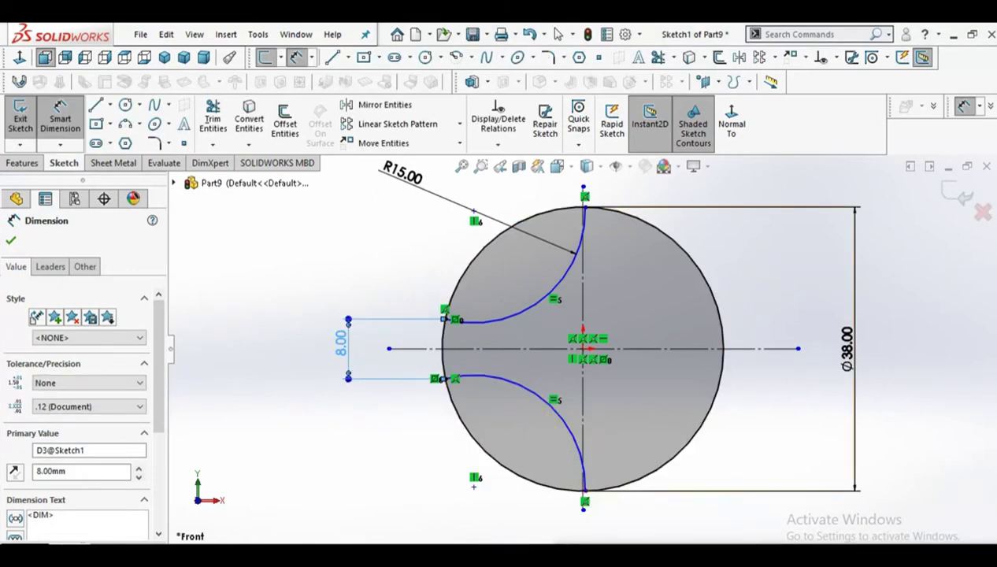
pyautogui.rightClick(476, 507)
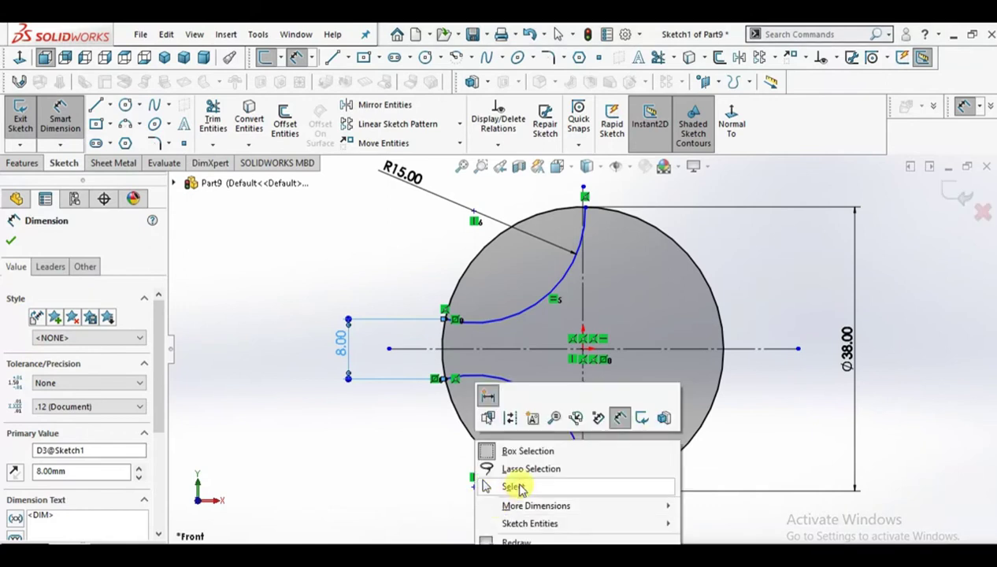
pyautogui.click(620, 417)
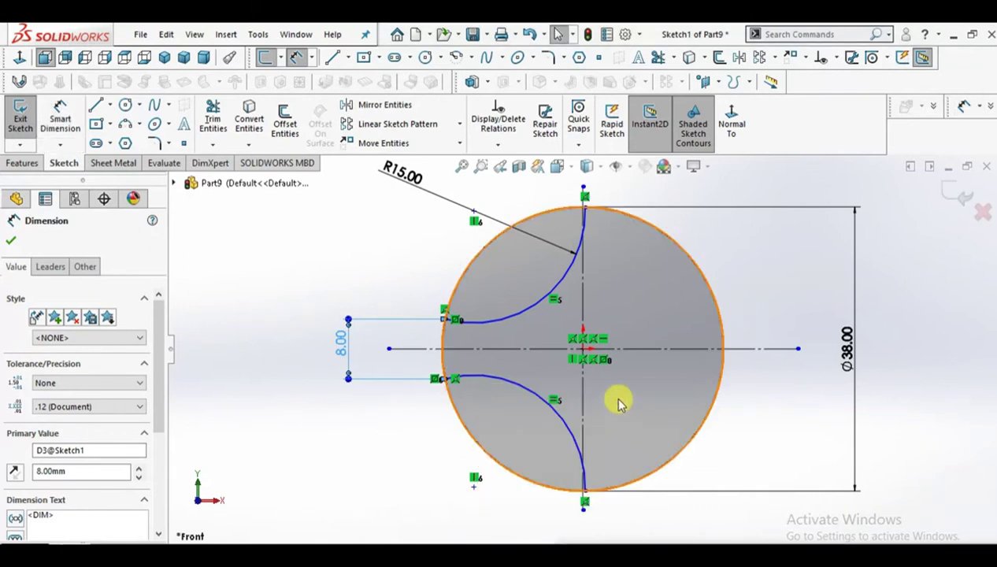
# Drag the top arc's upper end left along the circle
pyautogui.click(692, 224)
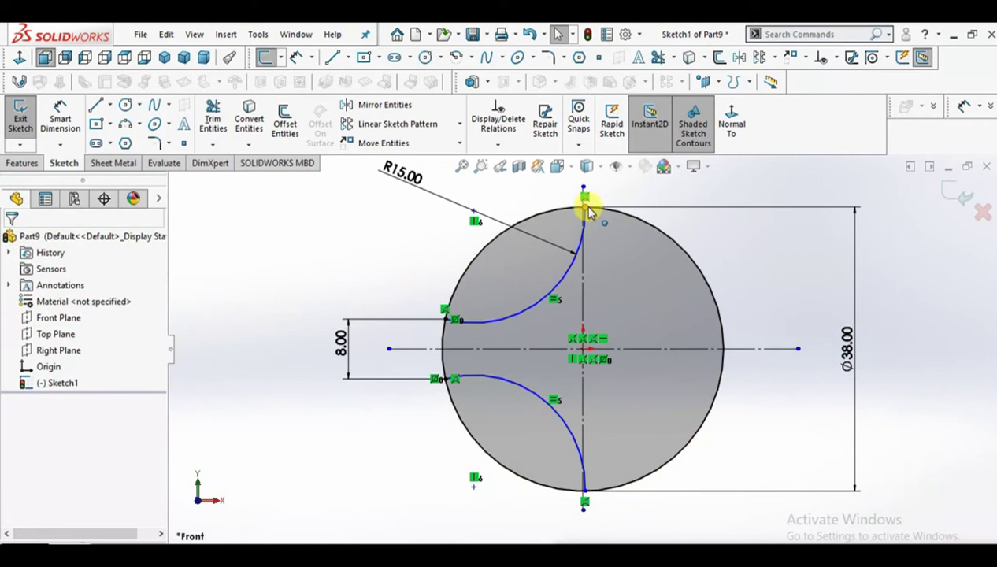
pyautogui.moveTo(585, 207); pyautogui.dragTo(561, 211)
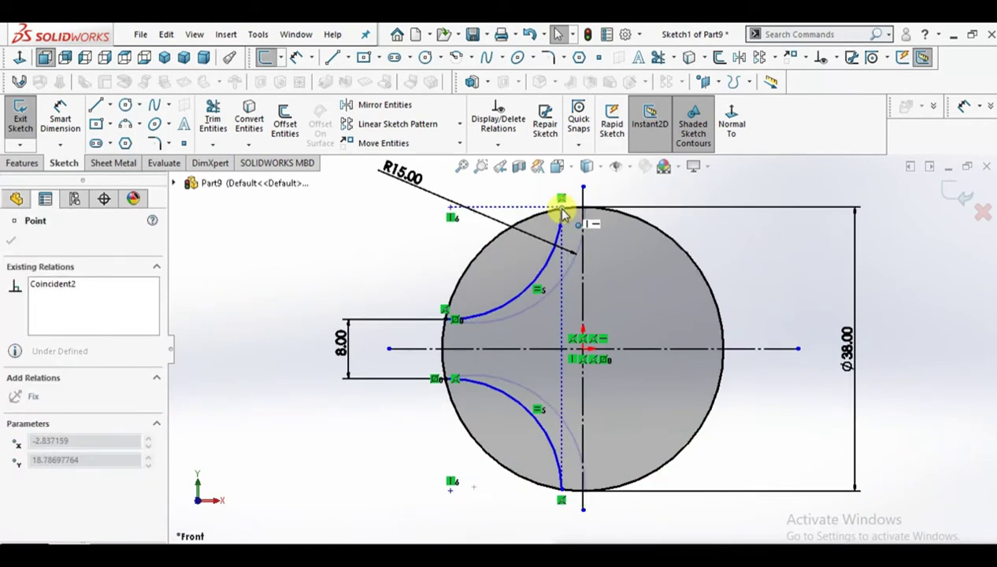
pyautogui.click(651, 230)
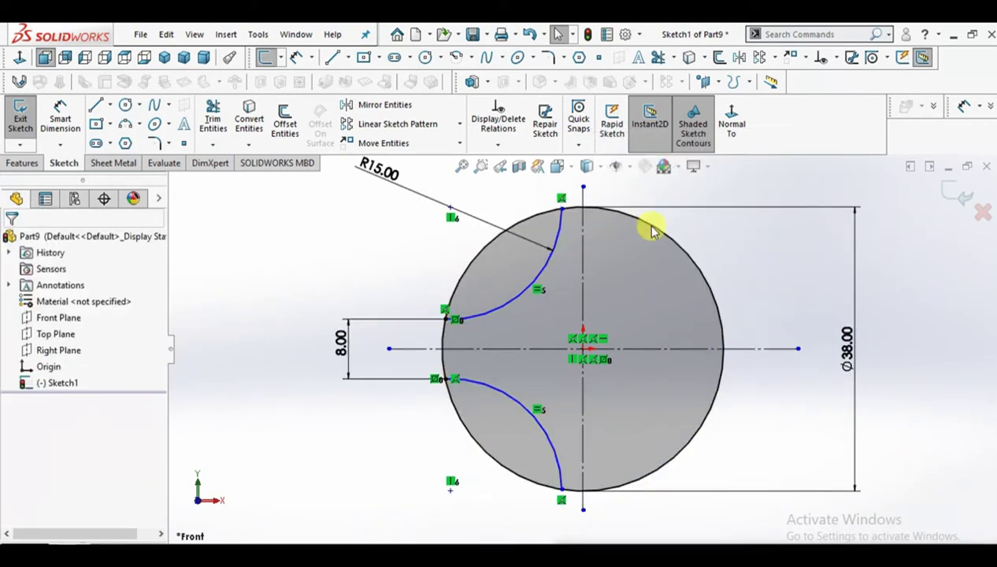
# Dimension the top arc's upper end 4 mm from the vertical centerline
pyautogui.click(71, 118)
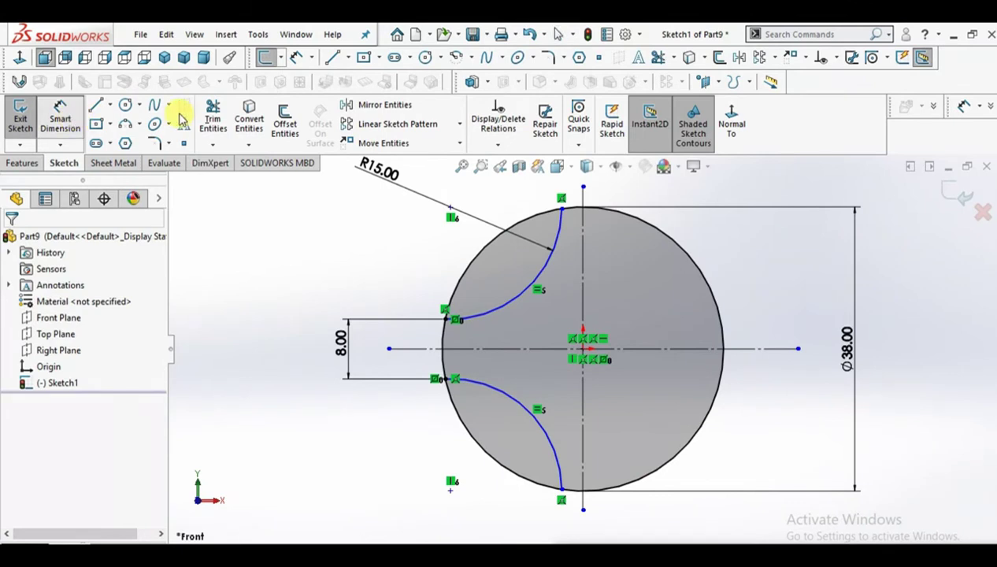
pyautogui.click(562, 208)
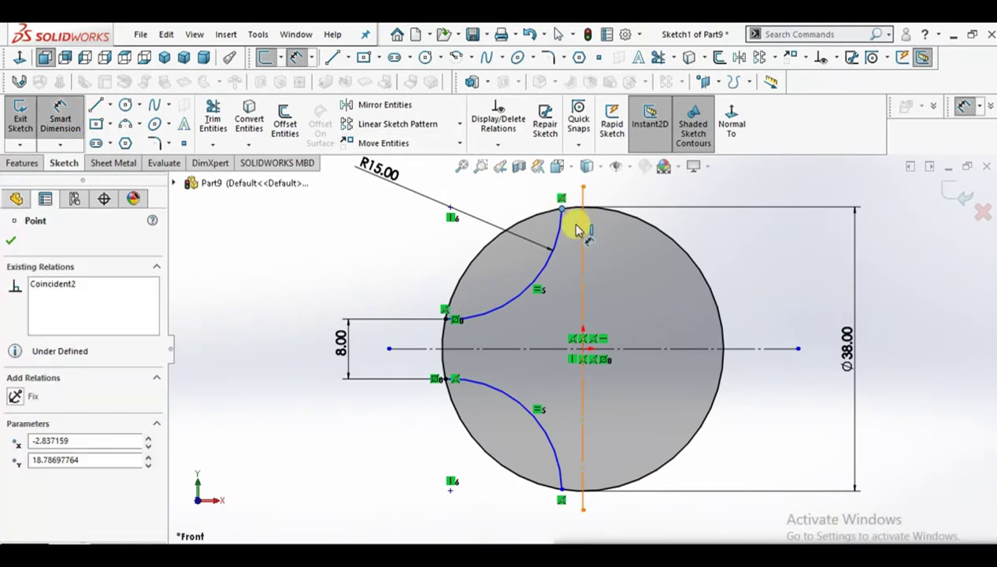
pyautogui.click(578, 234)
pyautogui.click(574, 238)
pyautogui.click(575, 237)
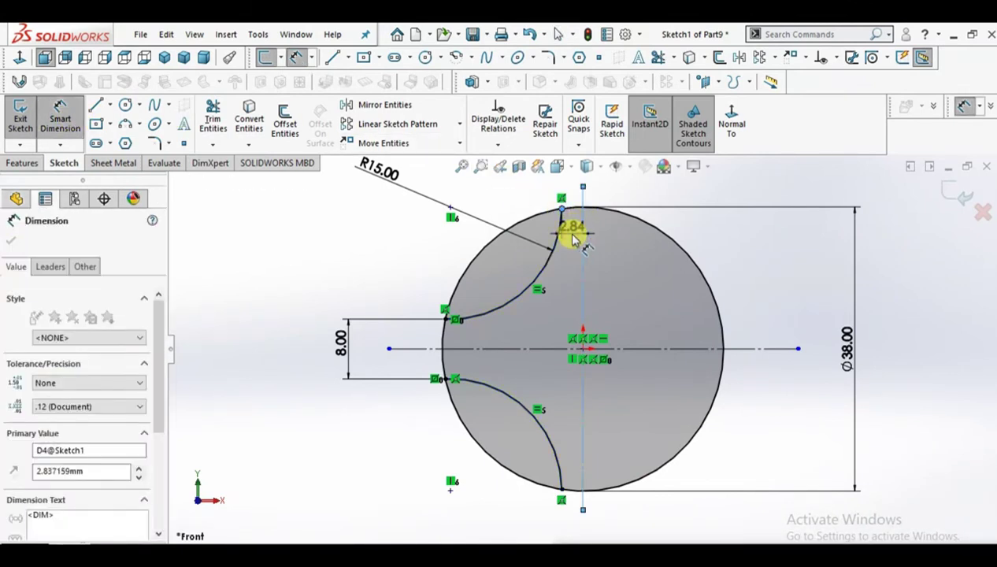
pyautogui.write('4')
pyautogui.press('Return')
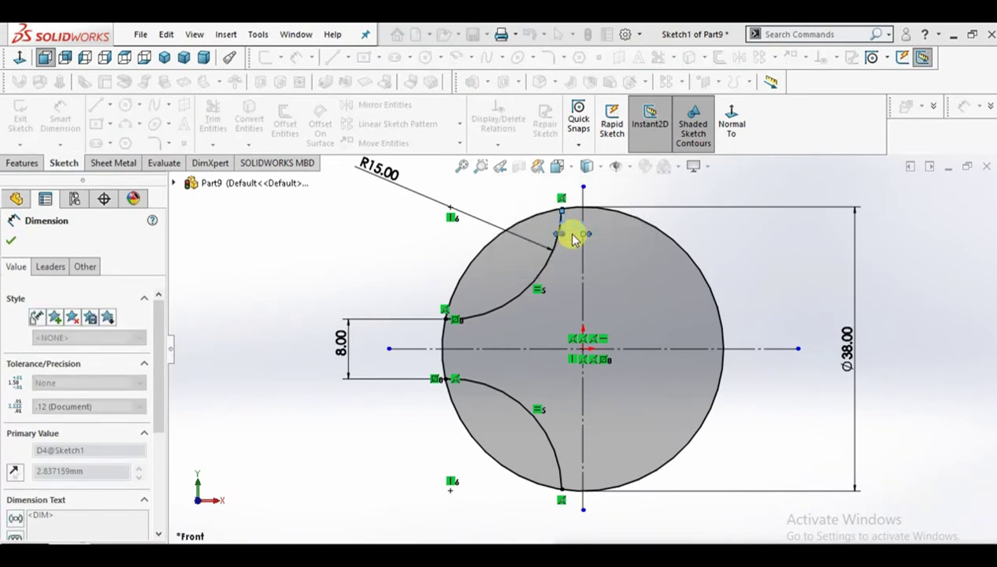
pyautogui.click(724, 239)
pyautogui.rightClick(725, 238)
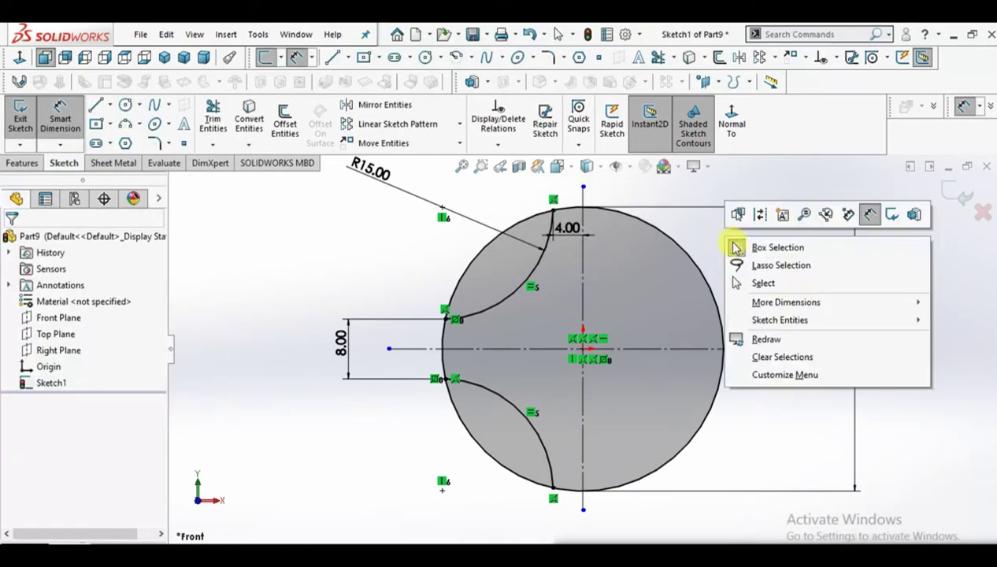
# Mirror the upper and lower notch arcs about the vertical centerline onto the circle's right side
pyautogui.click(519, 283)
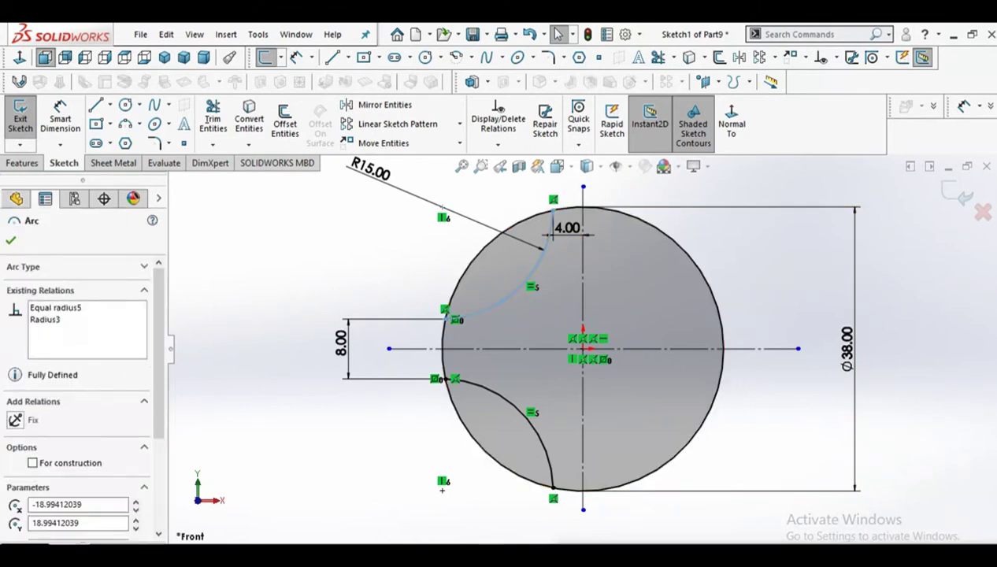
pyautogui.keyDown('ctrl'); pyautogui.click(489, 389); pyautogui.keyUp('ctrl')
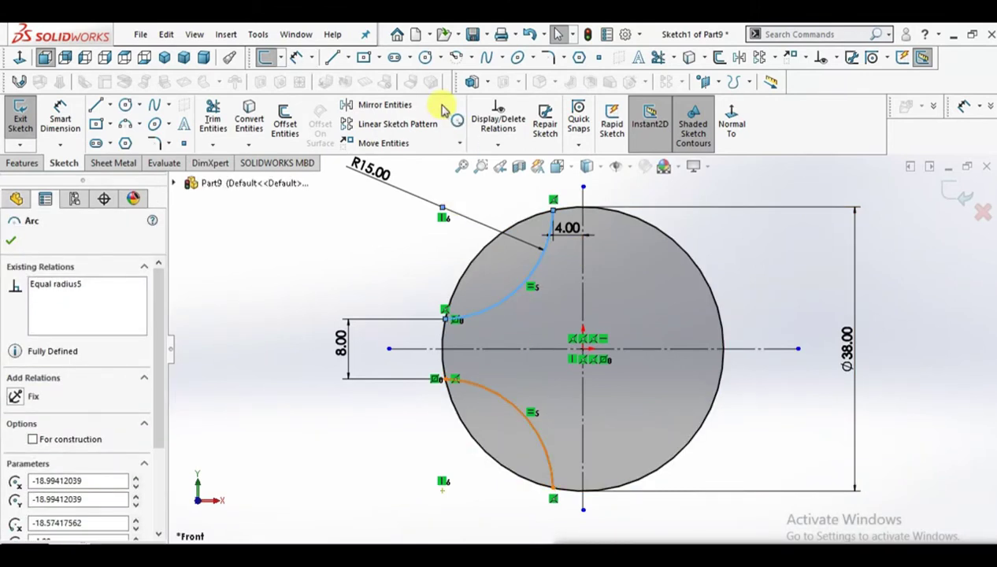
pyautogui.click(382, 106)
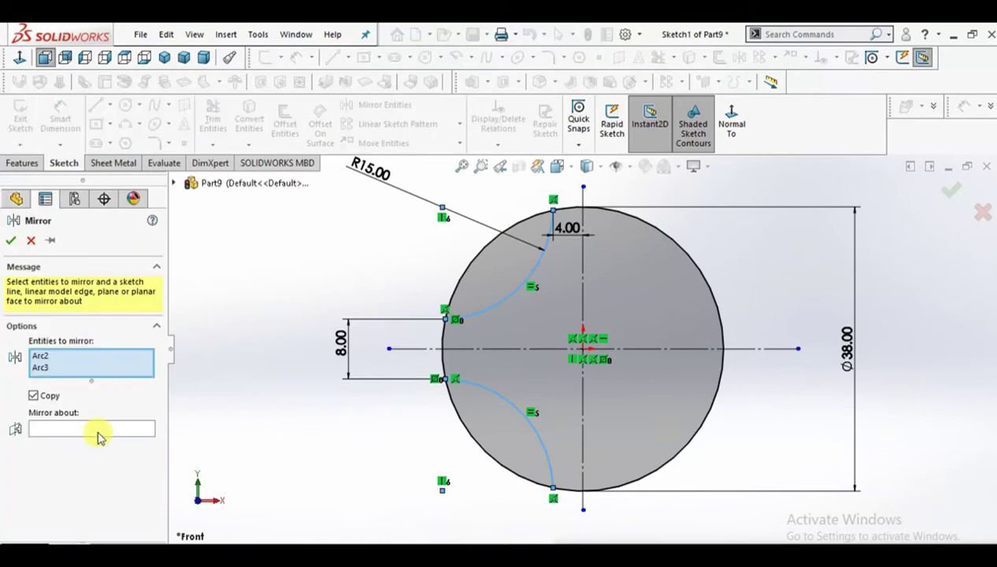
pyautogui.click(102, 435)
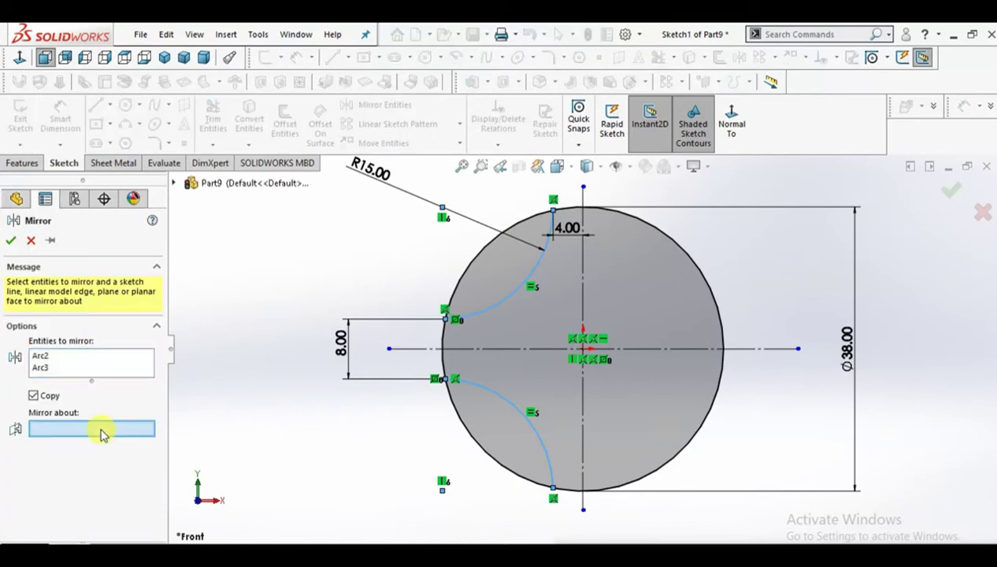
pyautogui.click(582, 276)
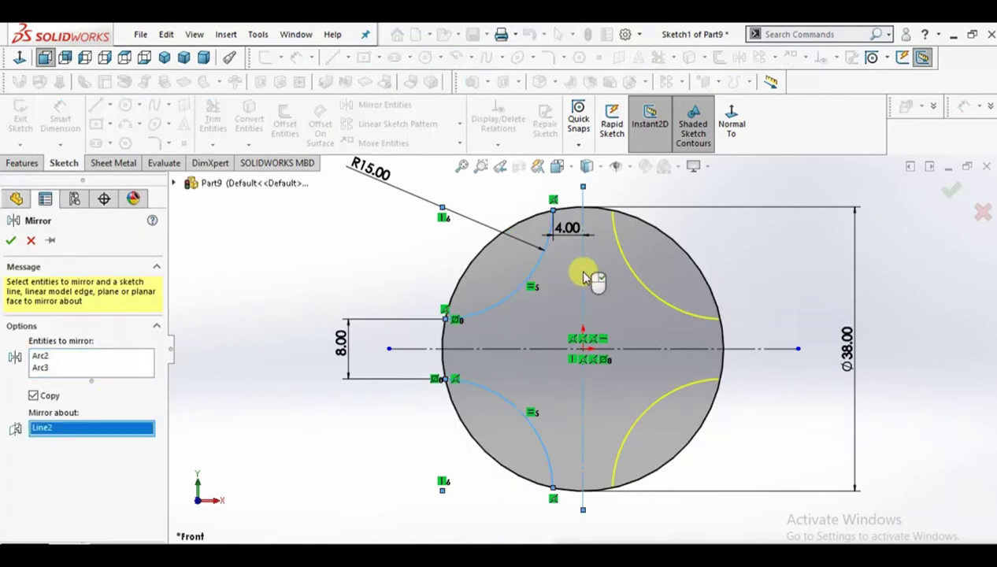
pyautogui.click(11, 243)
pyautogui.click(214, 114)
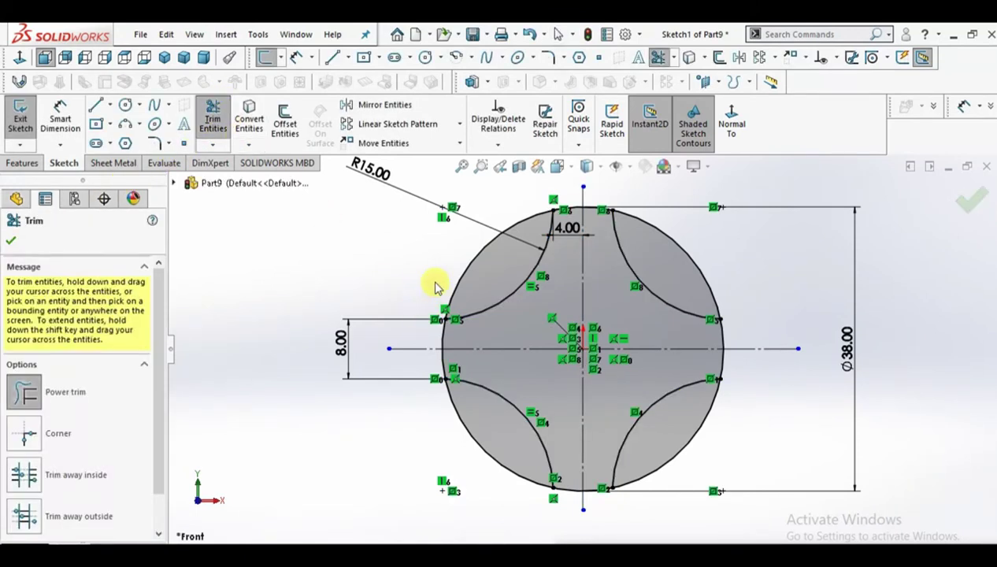
# Trim the upper-left, lower-left, lower-right and upper-right circle segments outside the notch arcs
pyautogui.moveTo(439, 260); pyautogui.dragTo(475, 270)
pyautogui.moveTo(262, 306)
pyautogui.mouseDown()
pyautogui.moveTo(385, 433)
pyautogui.moveTo(471, 434)
pyautogui.mouseUp()
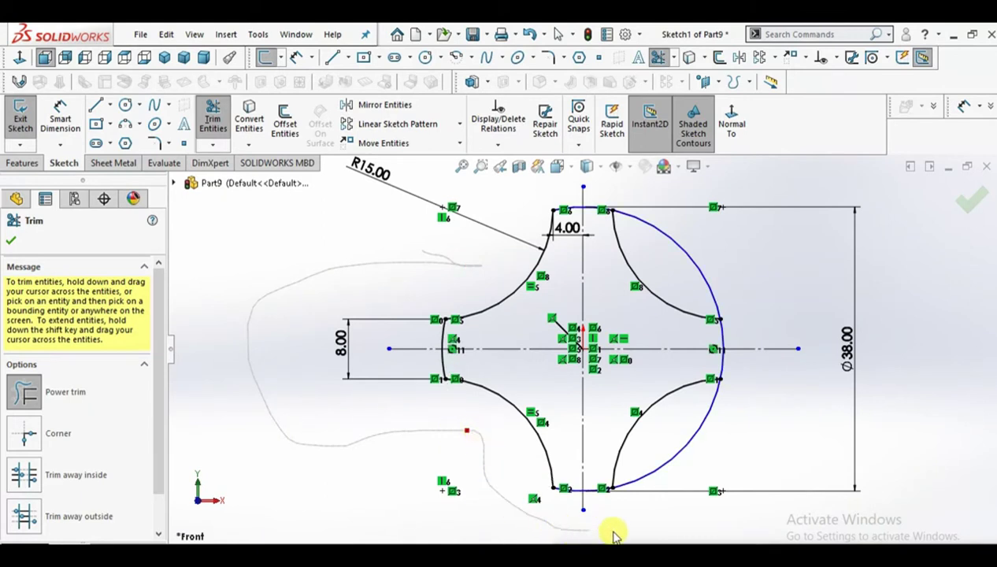
pyautogui.moveTo(673, 484); pyautogui.dragTo(675, 450)
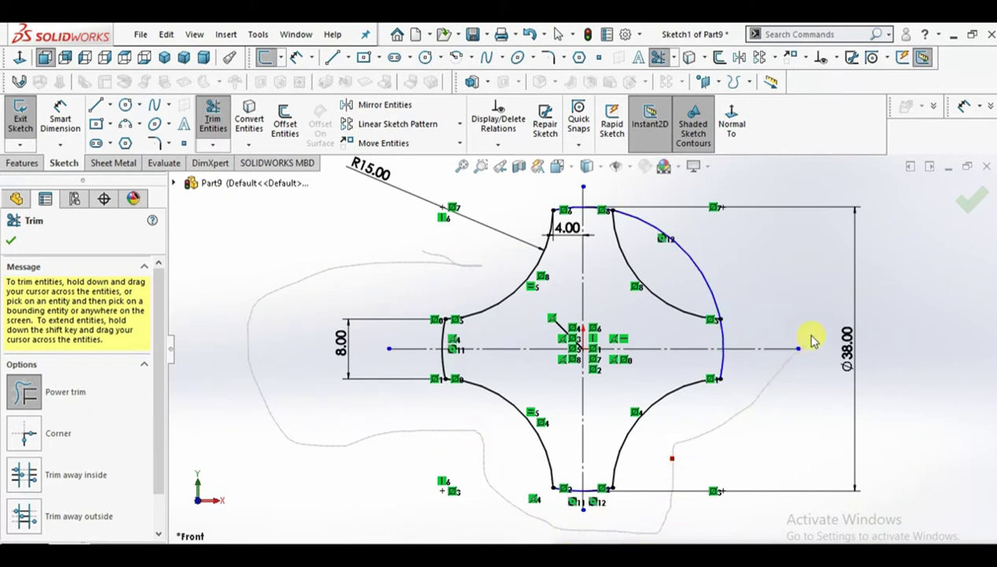
pyautogui.moveTo(744, 284); pyautogui.dragTo(708, 292)
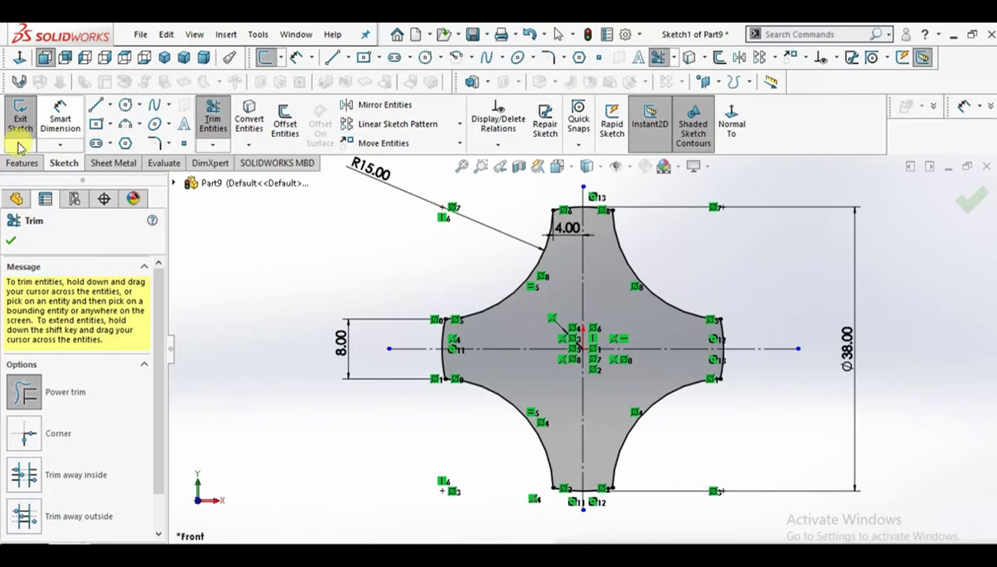
# Extrude the star profile 10 mm into Boss-Extrude1 and start a new sketch on its front face
pyautogui.click(12, 245)
pyautogui.click(22, 163)
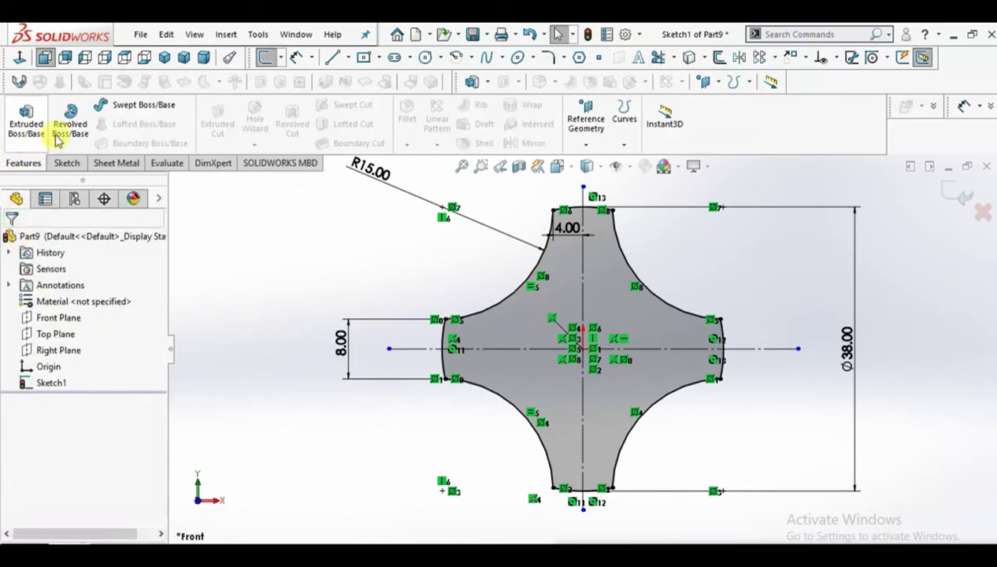
pyautogui.click(26, 126)
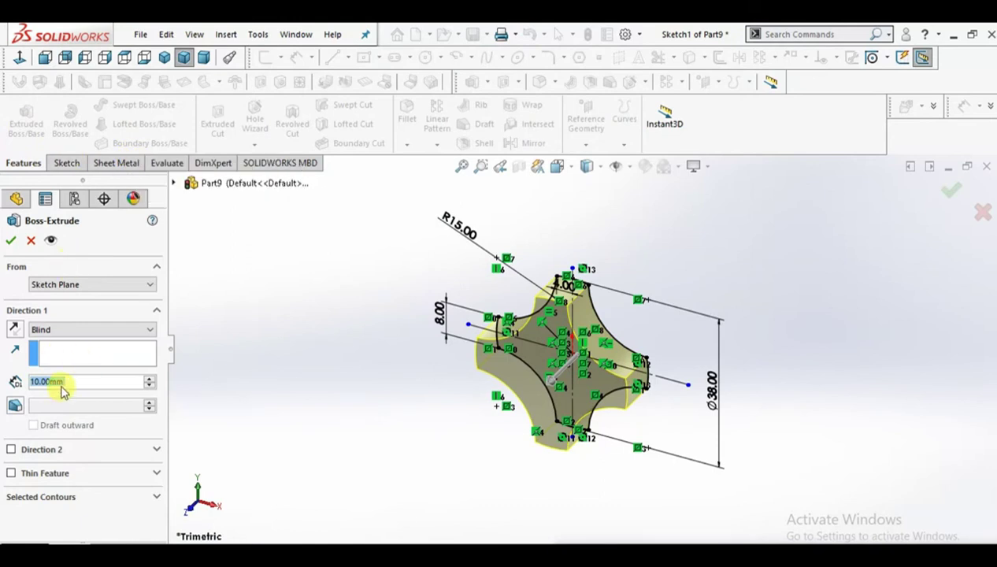
pyautogui.click(10, 240)
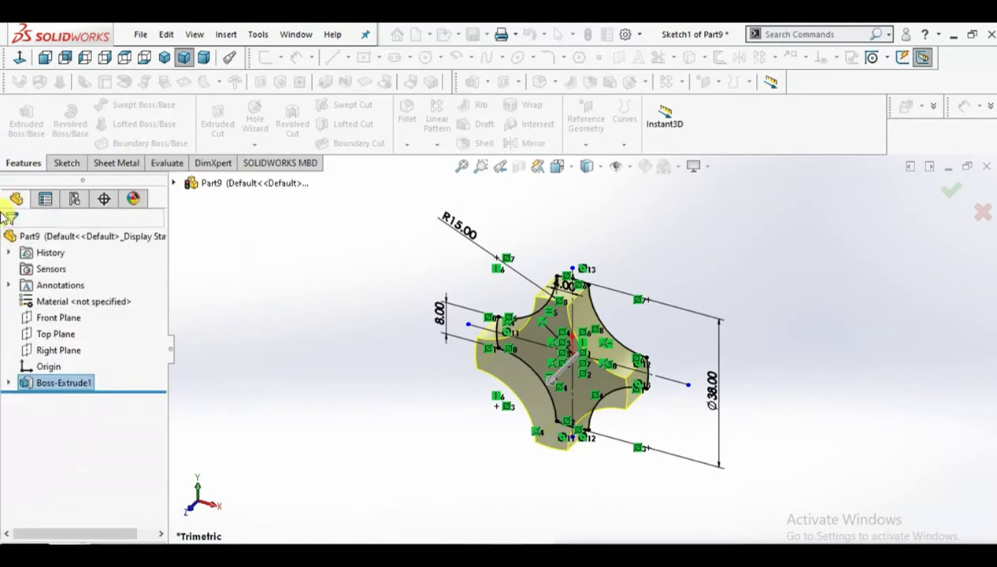
pyautogui.click(571, 382)
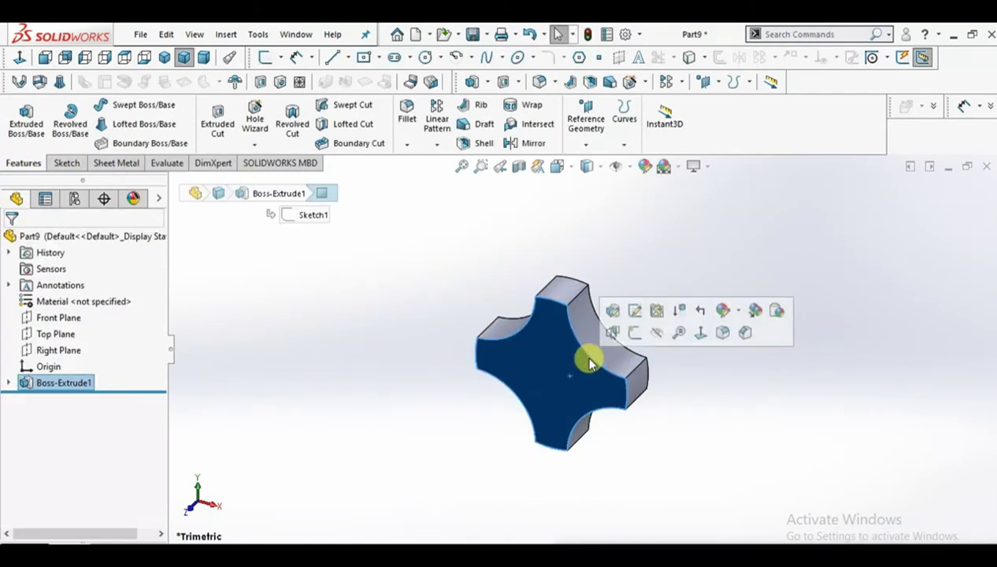
pyautogui.click(634, 337)
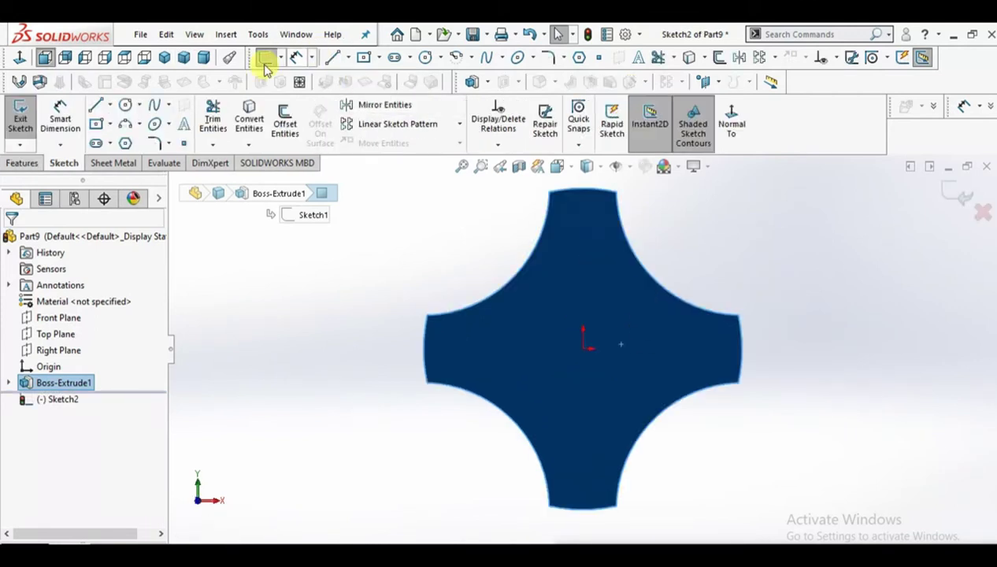
# Draw a circle centred on the origin of the new sketch
pyautogui.click(123, 107)
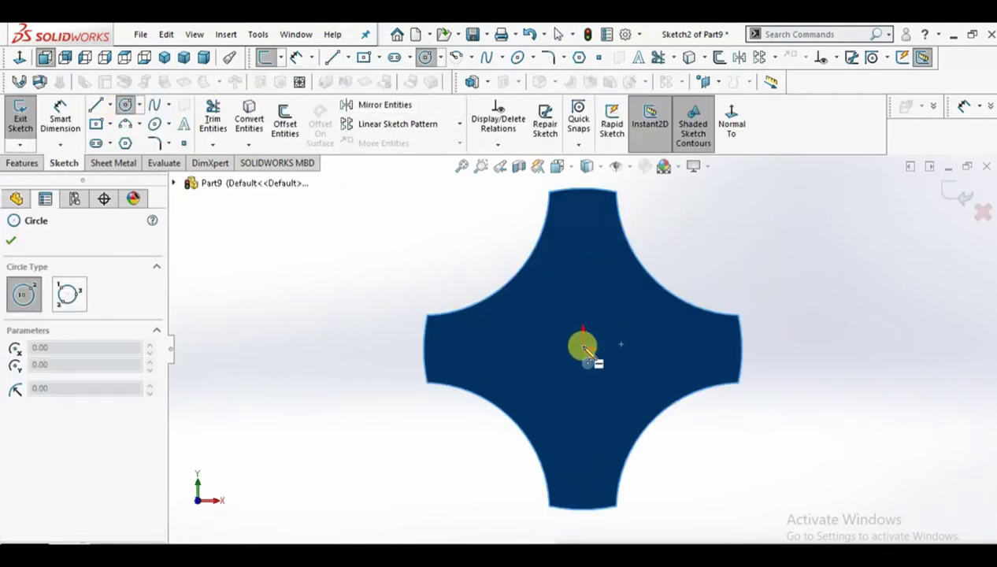
pyautogui.moveTo(584, 349); pyautogui.dragTo(596, 317)
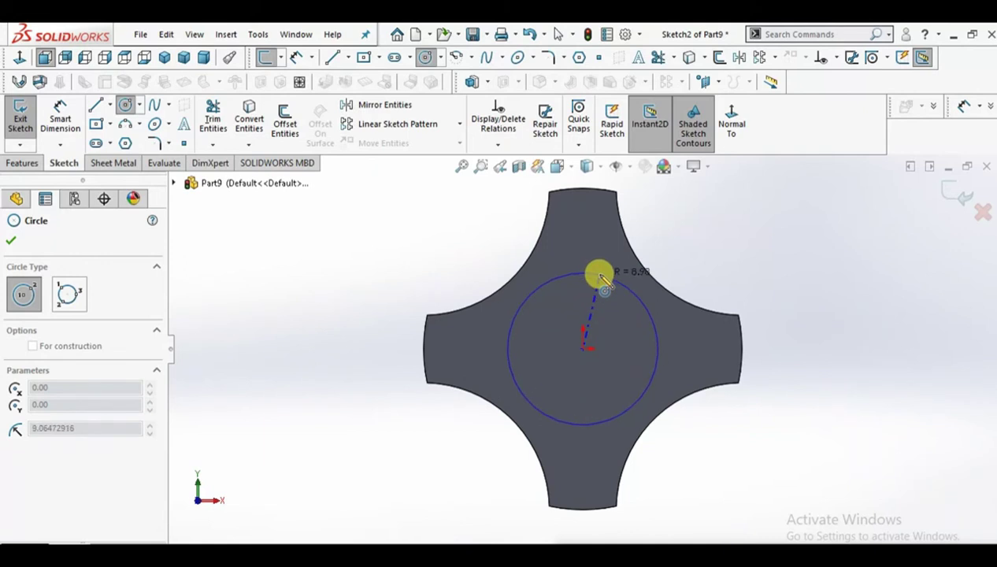
pyautogui.click(592, 274)
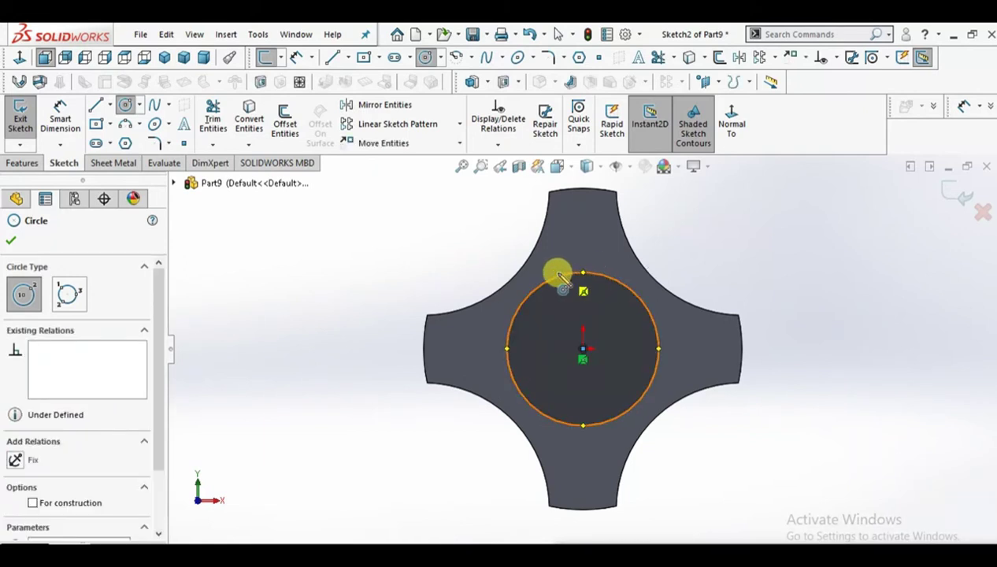
# Dimension the circle's diameter to 20 mm
pyautogui.click(63, 124)
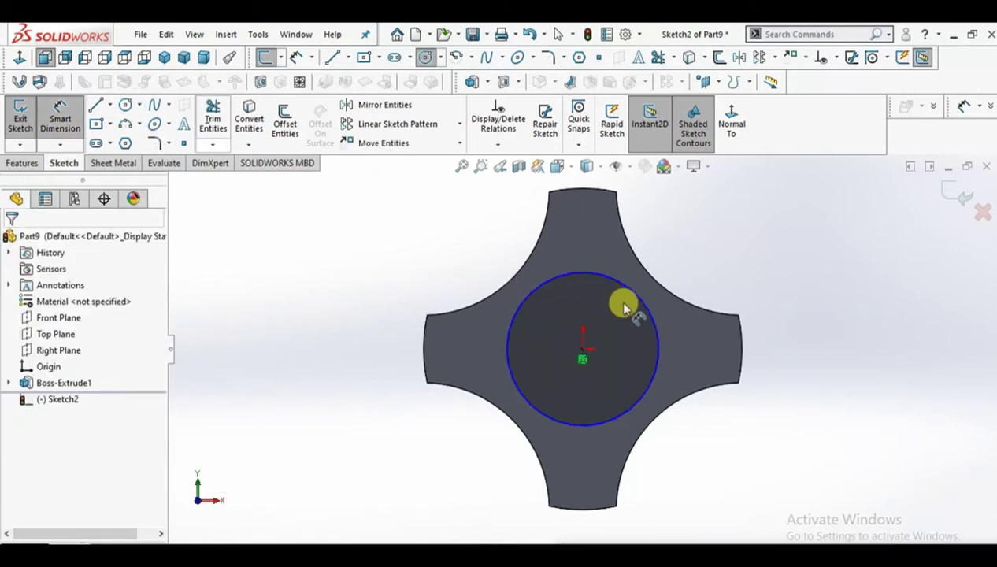
pyautogui.click(647, 317)
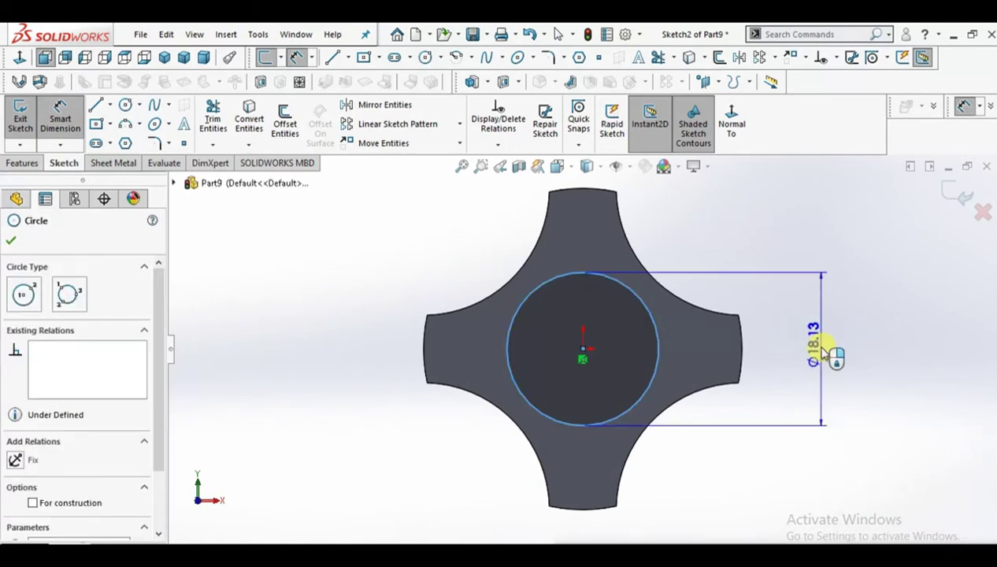
pyautogui.click(818, 346)
pyautogui.click(821, 352)
pyautogui.write('20')
pyautogui.press('Return')
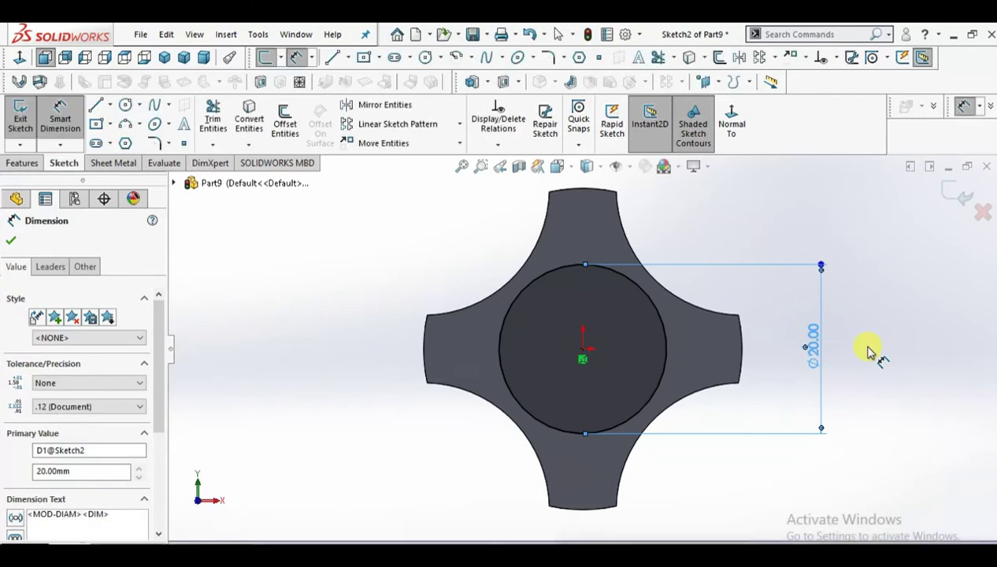
pyautogui.click(866, 352)
pyautogui.click(44, 162)
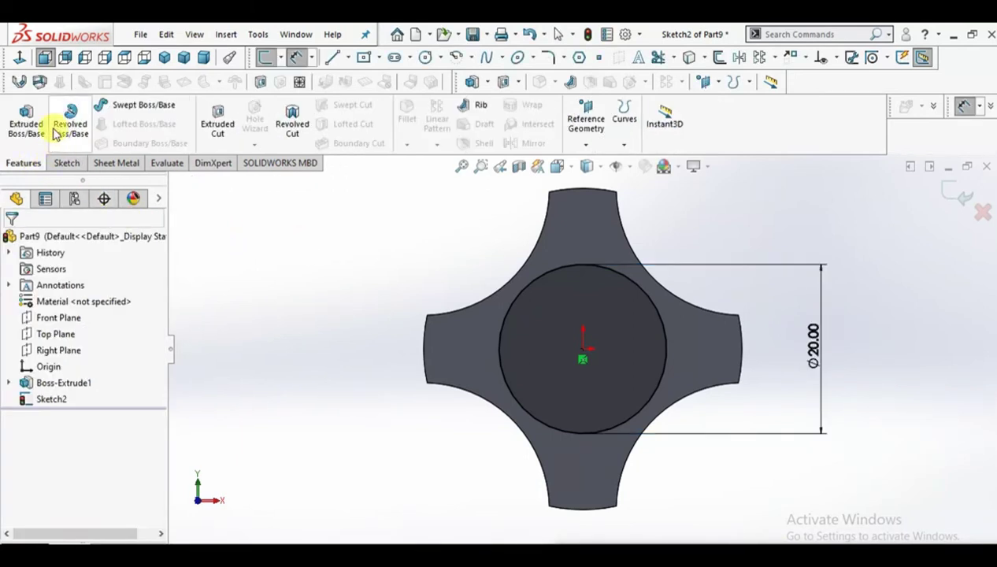
# Extrude the 20 mm circle 6 mm with a 40° draft as Boss-Extrude2
pyautogui.click(26, 118)
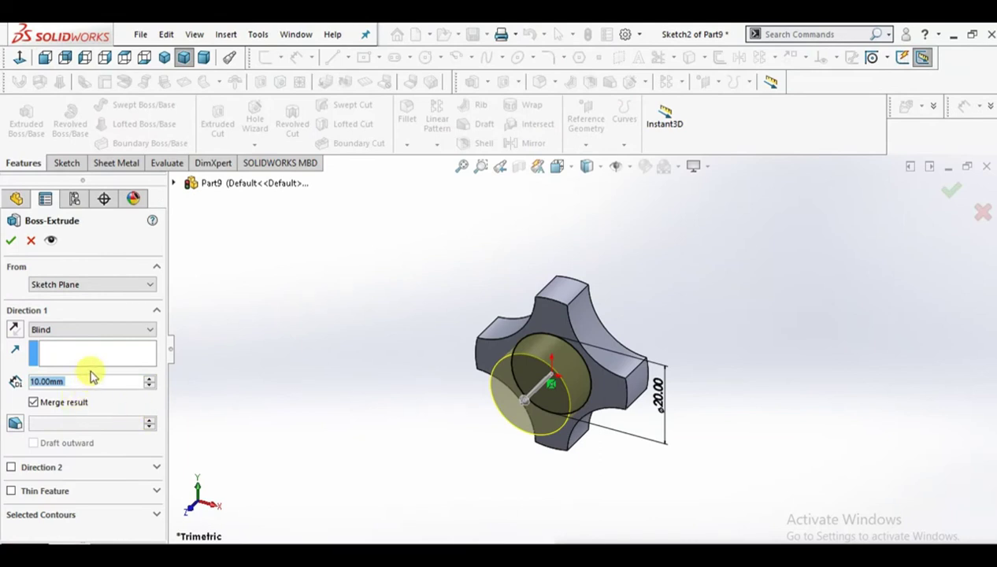
pyautogui.write('6')
pyautogui.press('Return')
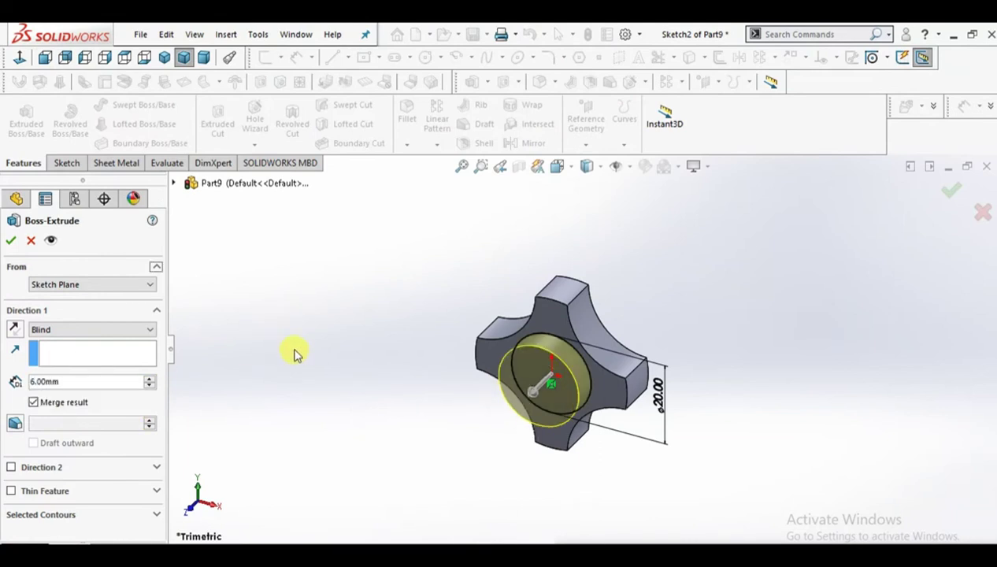
pyautogui.click(16, 425)
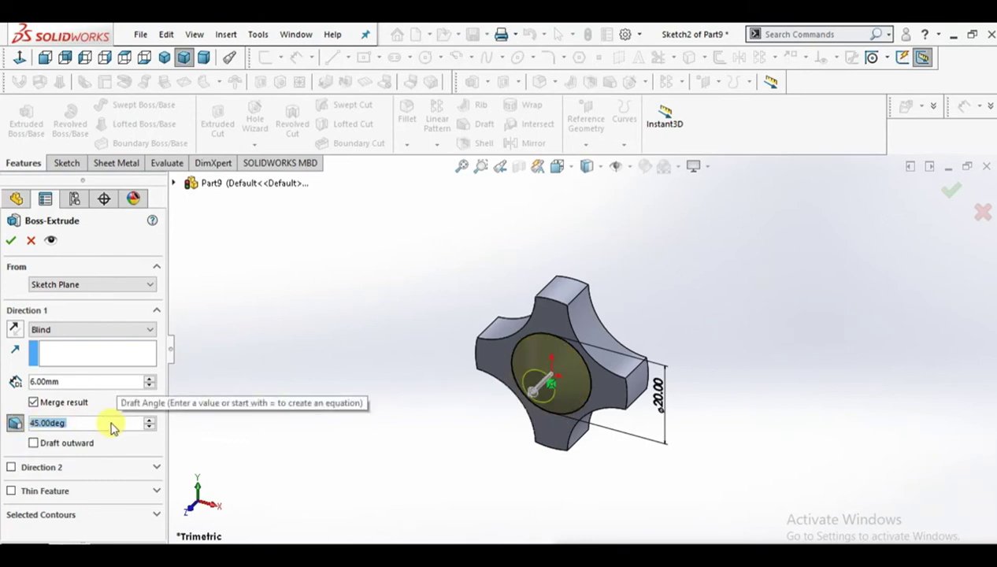
pyautogui.write('40')
pyautogui.press('Return')
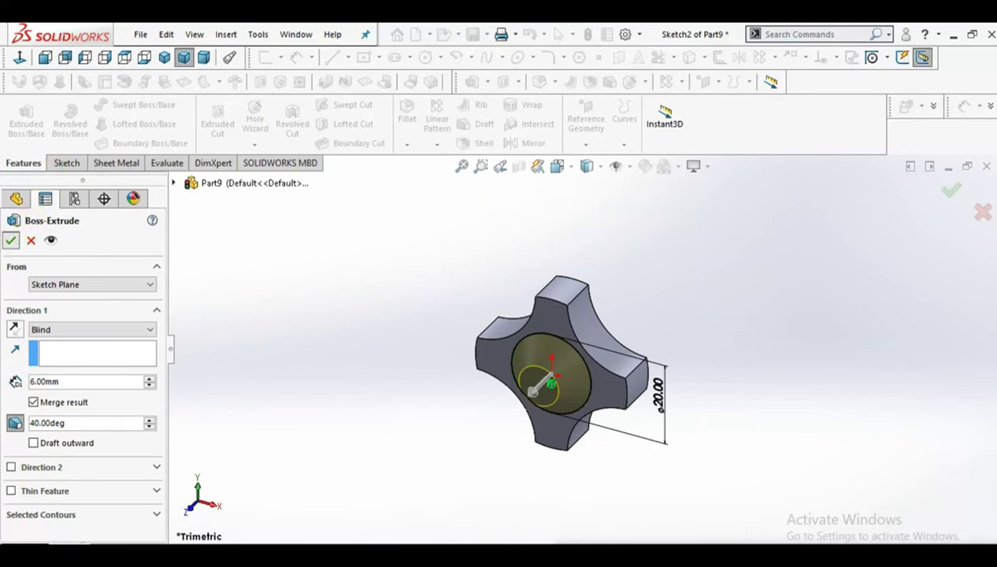
pyautogui.press('Return')
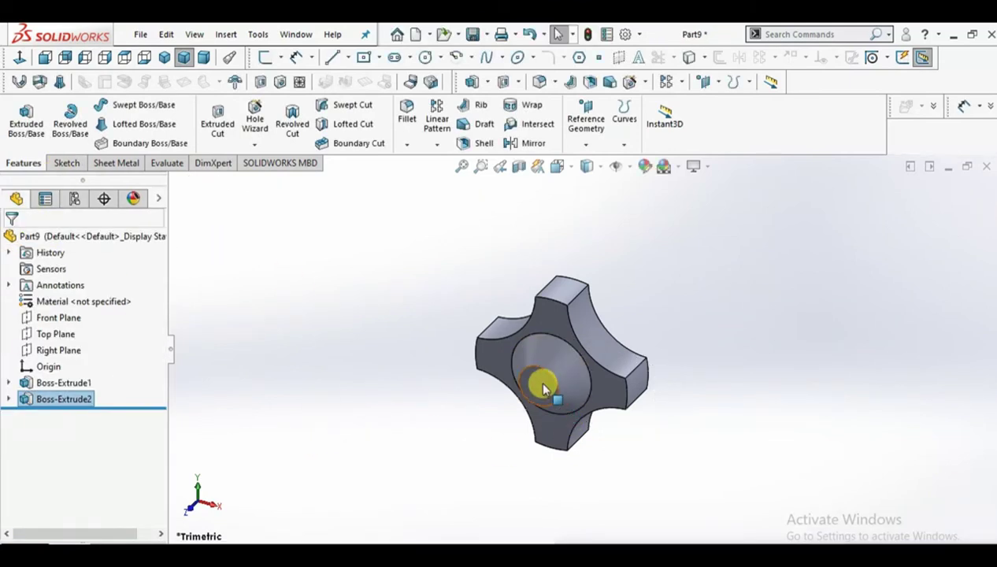
pyautogui.click(543, 387)
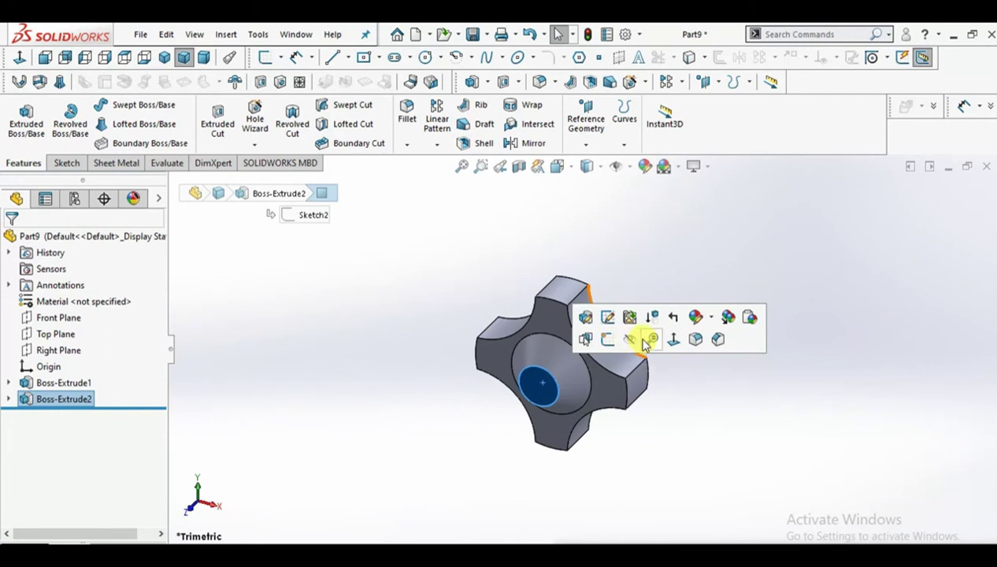
# Set up an ISO M6 bottoming tapped hole with 10 mm blind depth in the Hole Wizard
pyautogui.click(673, 339)
pyautogui.click(773, 298)
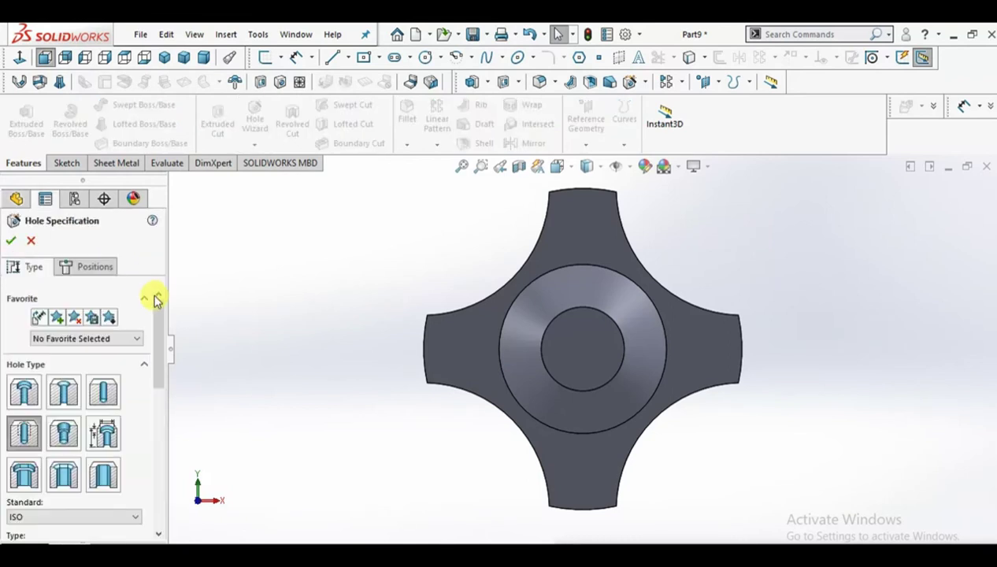
pyautogui.moveTo(159, 312); pyautogui.dragTo(164, 352)
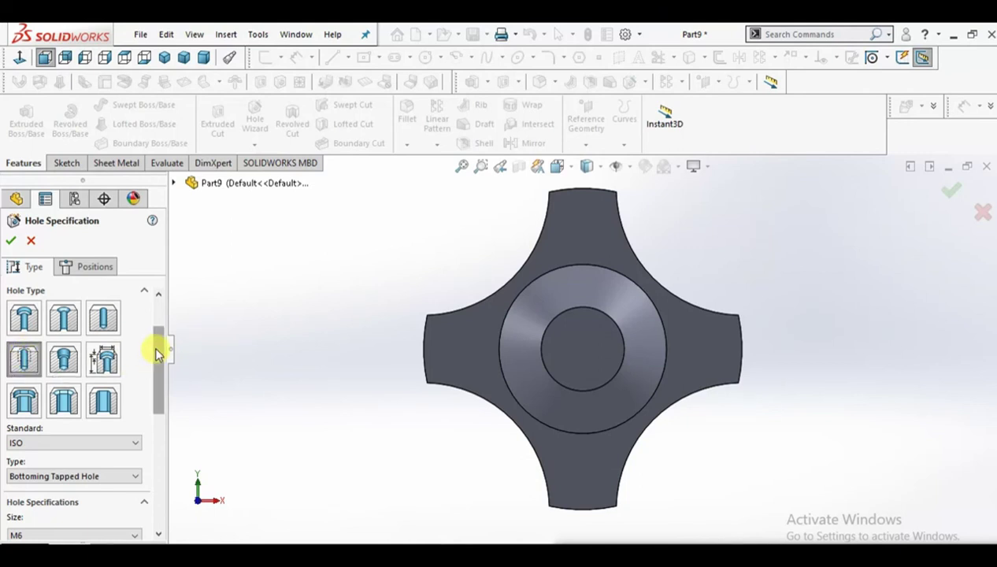
pyautogui.moveTo(155, 353); pyautogui.dragTo(156, 408)
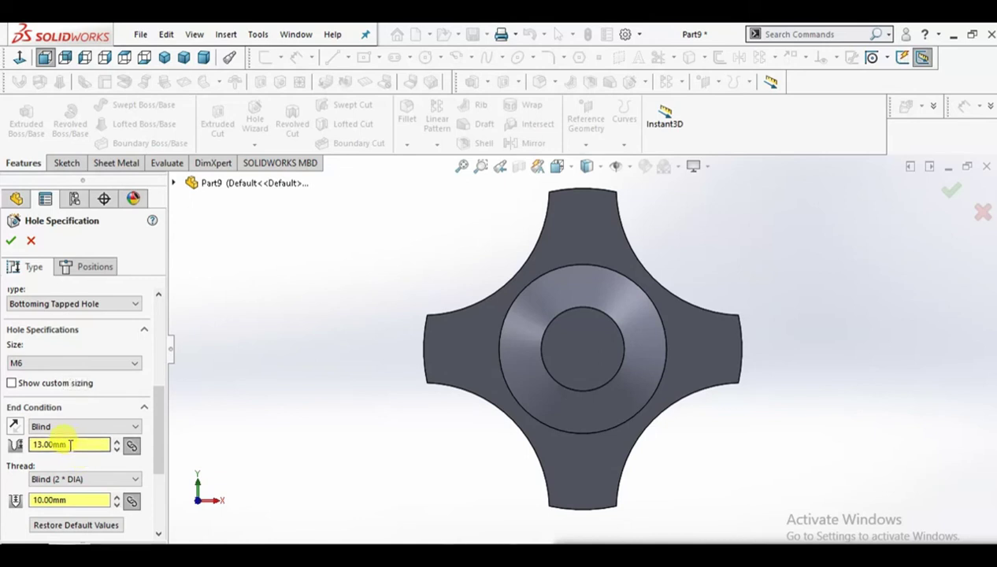
pyautogui.moveTo(70, 445); pyautogui.dragTo(14, 443)
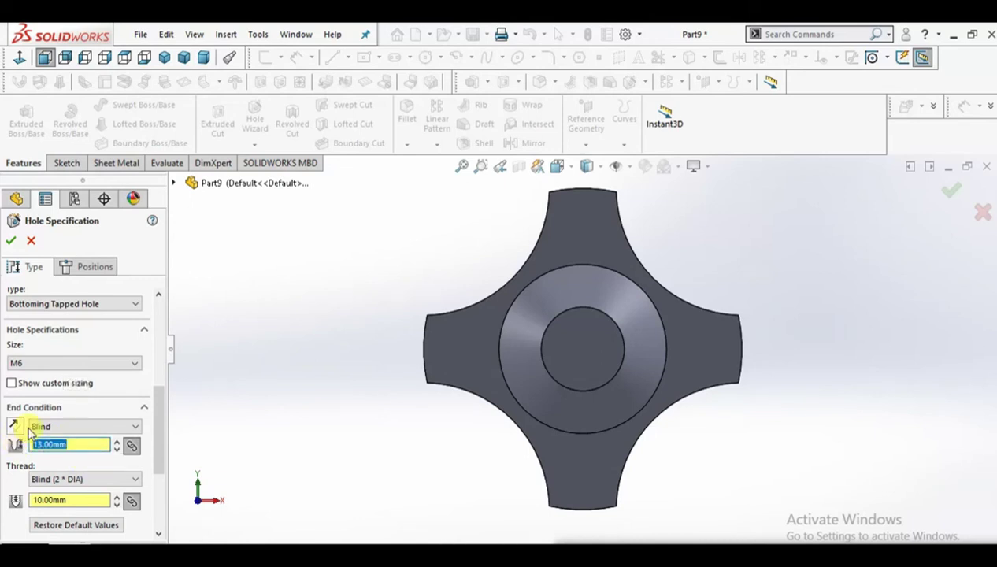
pyautogui.write('10')
pyautogui.click(246, 436)
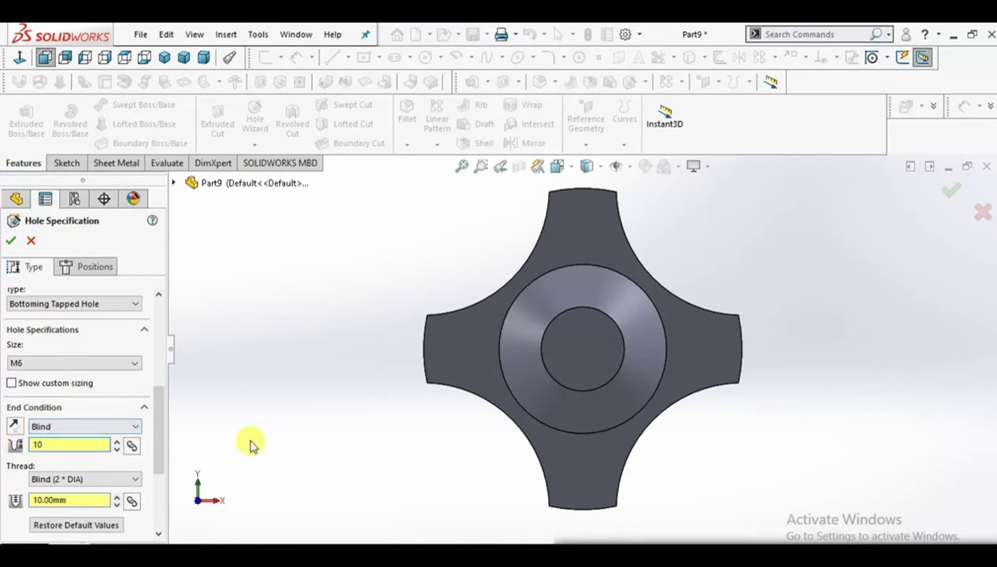
pyautogui.moveTo(162, 411)
pyautogui.mouseDown()
pyautogui.moveTo(174, 465)
pyautogui.moveTo(186, 385)
pyautogui.moveTo(142, 309)
pyautogui.mouseUp()
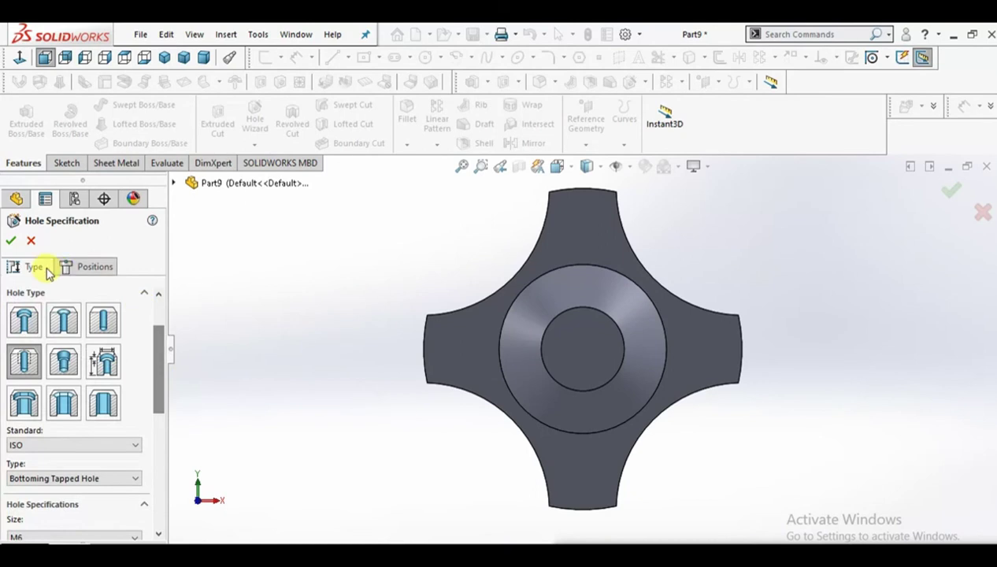
pyautogui.click(10, 240)
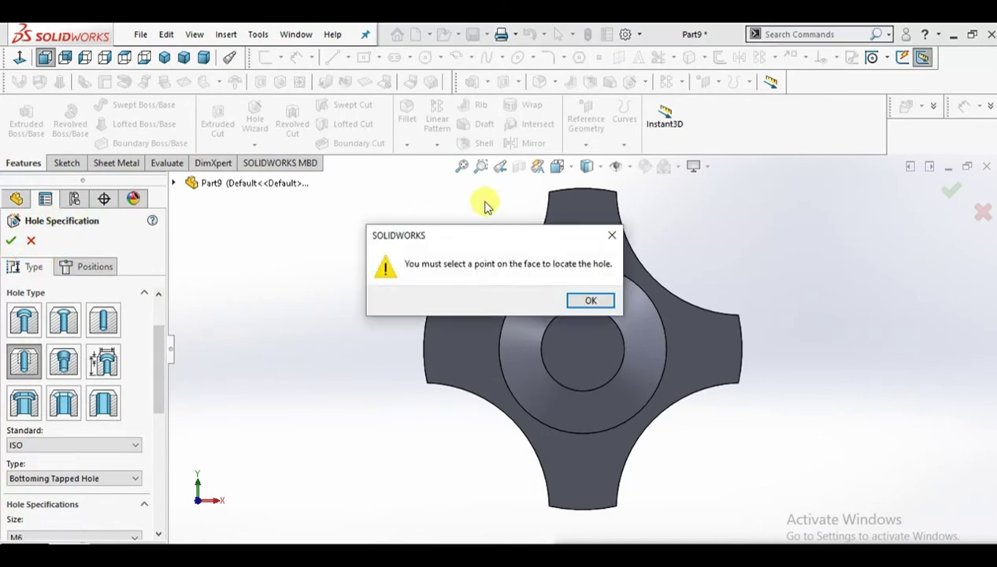
# Place the M6 tapped hole at the circle centre on the boss's top face
pyautogui.click(612, 236)
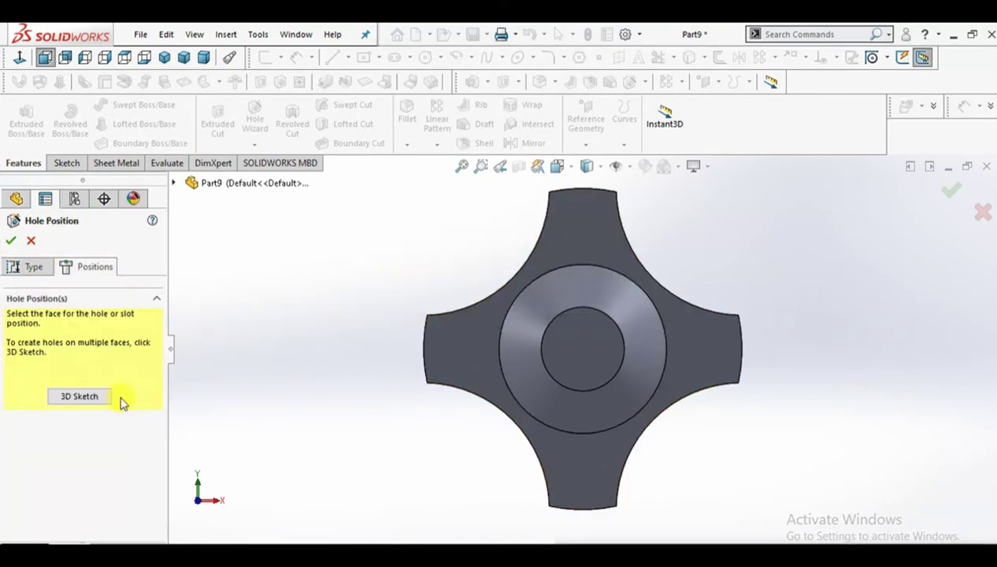
pyautogui.click(583, 330)
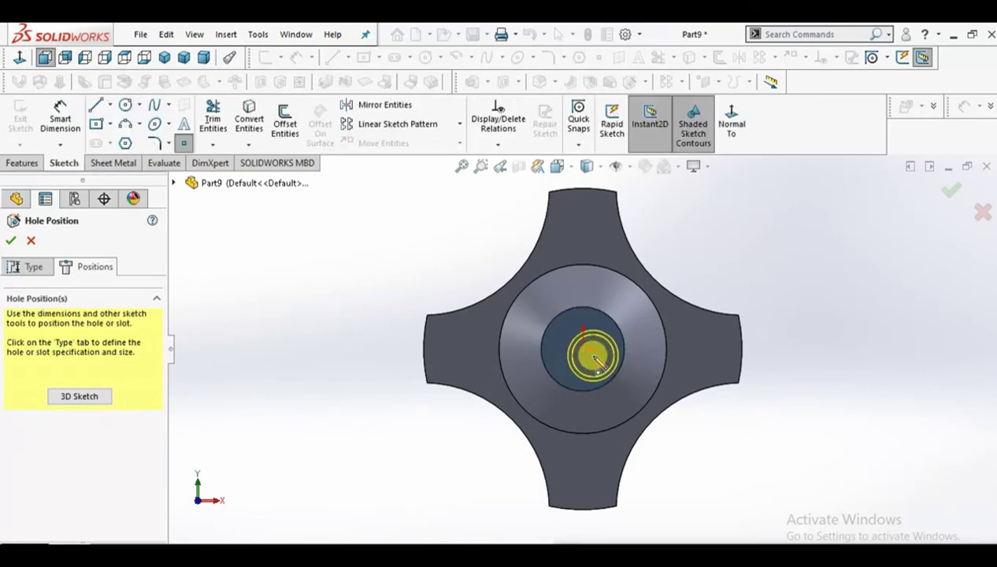
pyautogui.click(583, 348)
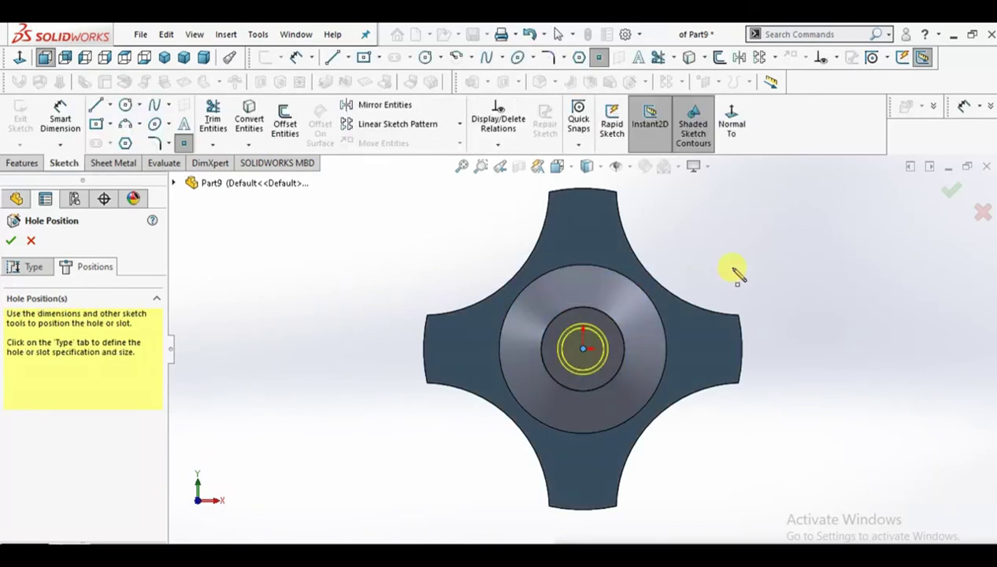
pyautogui.click(948, 188)
pyautogui.moveTo(583, 374)
pyautogui.mouseDown(button='middle')
pyautogui.moveTo(549, 389)
pyautogui.moveTo(590, 367)
pyautogui.moveTo(581, 356)
pyautogui.mouseUp(button='middle')
pyautogui.scroll(-3, 578, 356)
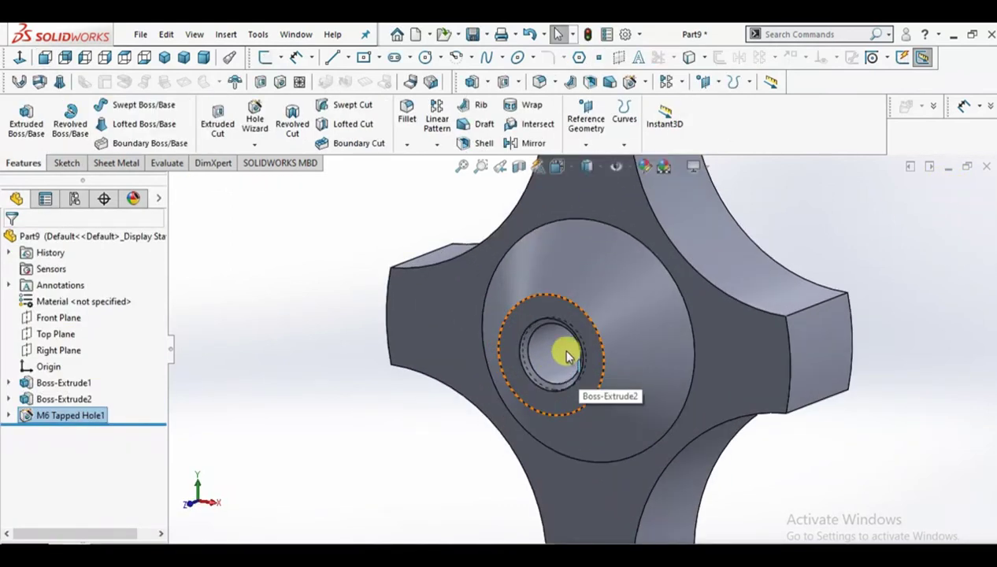
# Enable Shaded cosmetic threads in the part's Document Properties detailing settings
pyautogui.click(635, 36)
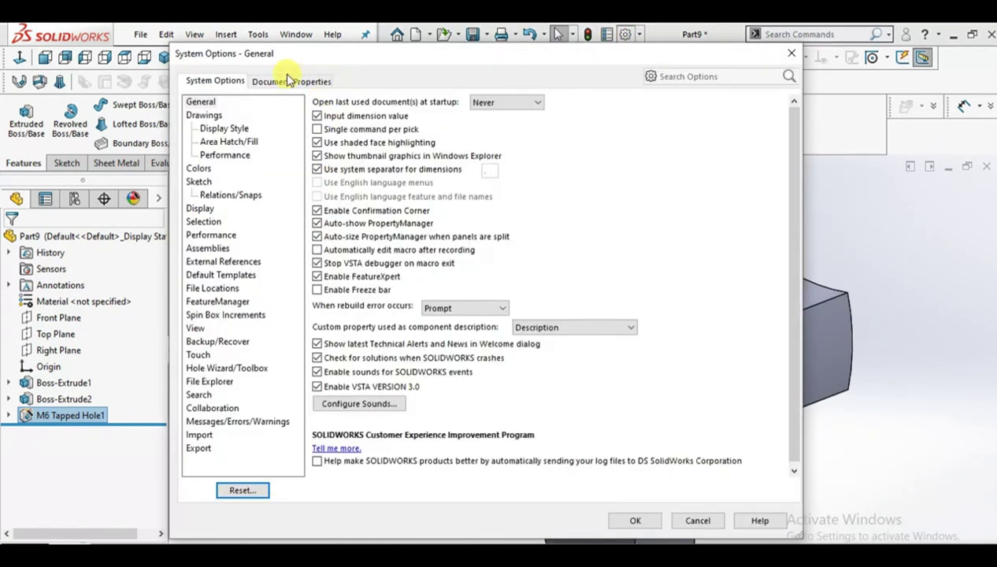
pyautogui.click(288, 81)
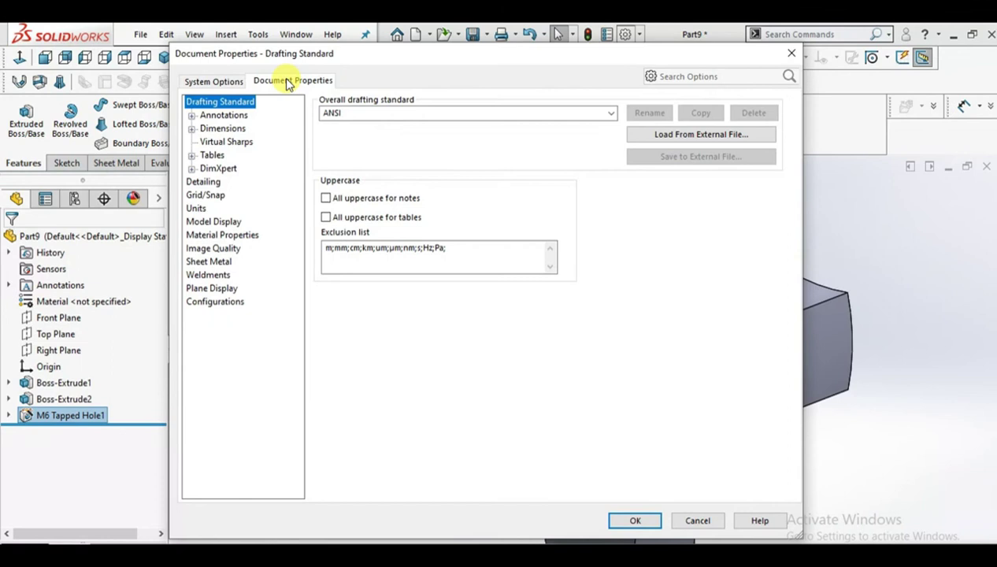
pyautogui.click(205, 183)
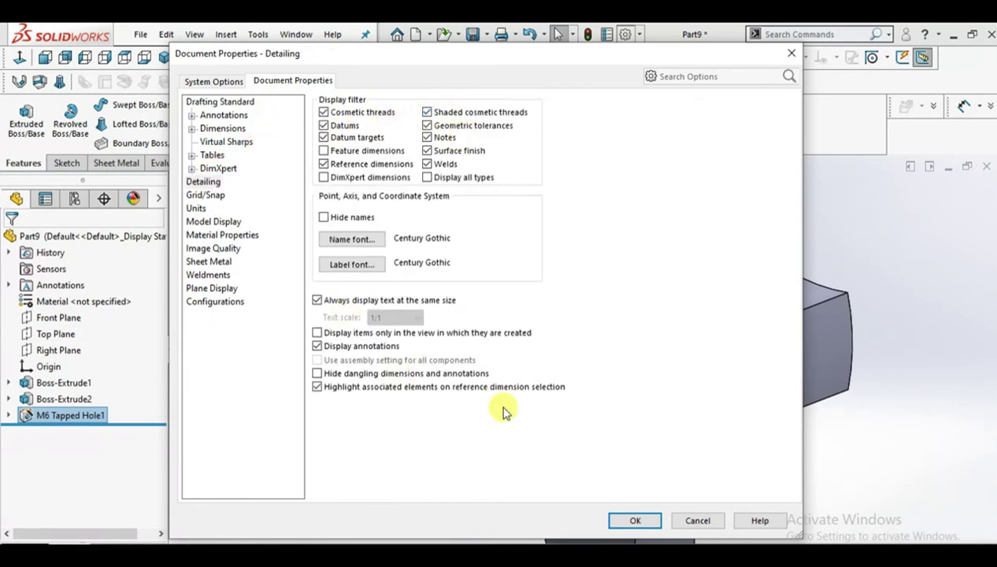
pyautogui.click(636, 521)
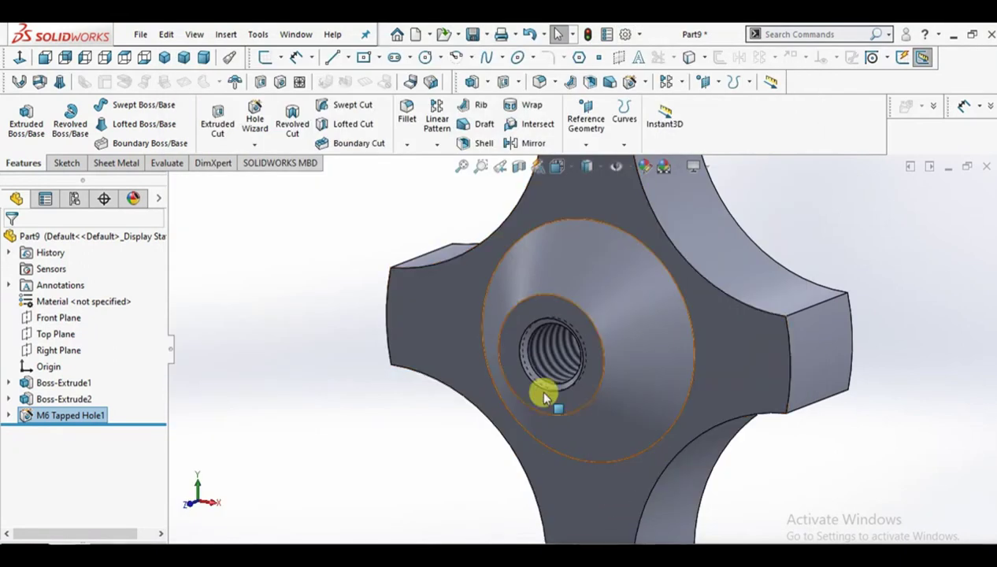
pyautogui.scroll(3, 559, 370)
pyautogui.scroll(3, 621, 393)
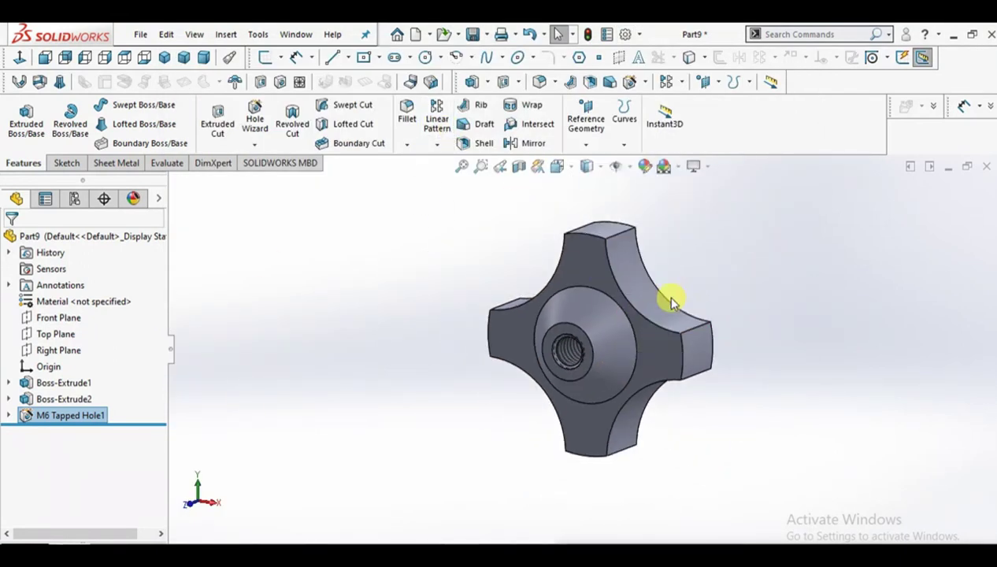
# Apply a teal appearance to the whole part and orbit the knob to inspect it
pyautogui.rightClick(631, 285)
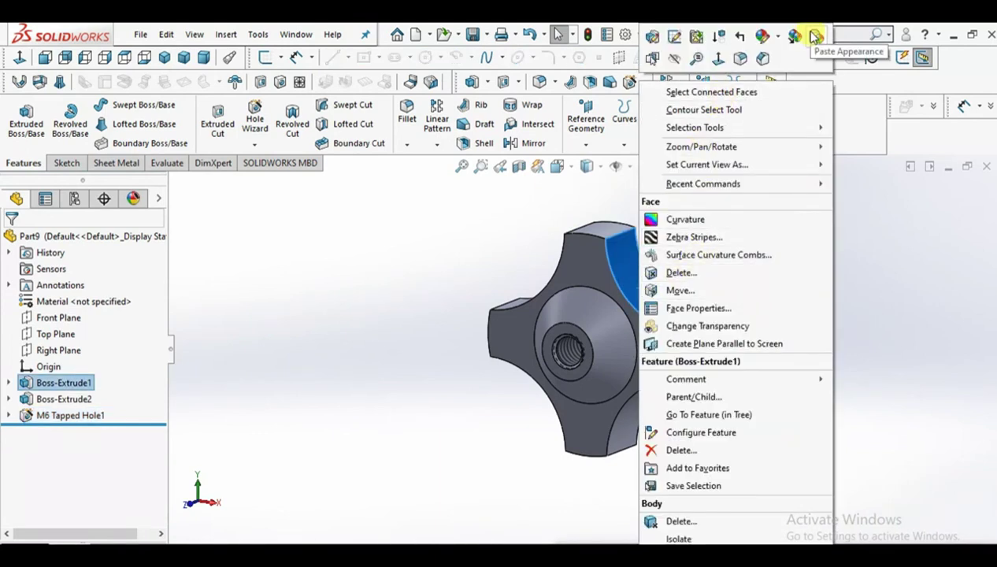
pyautogui.click(776, 38)
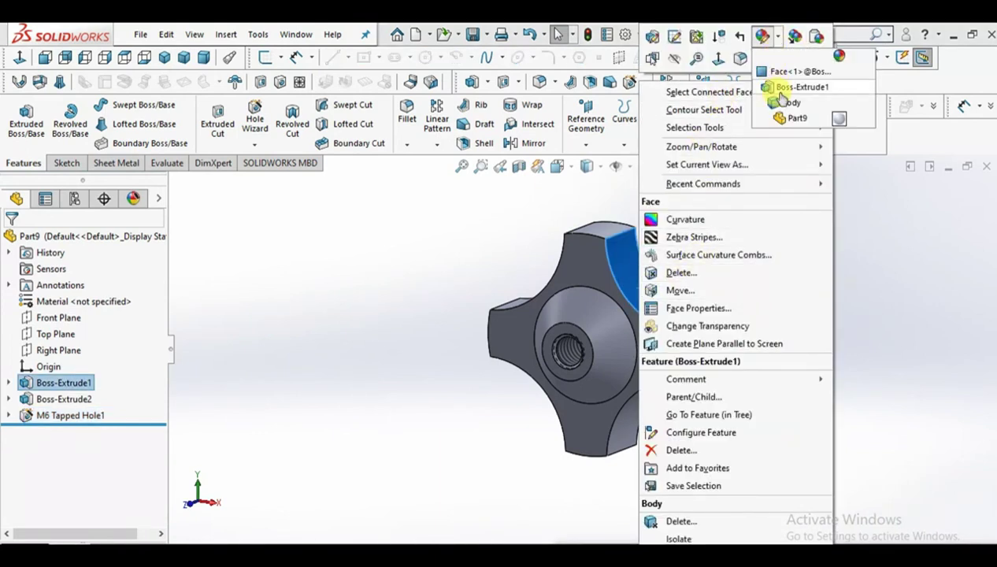
pyautogui.click(849, 97)
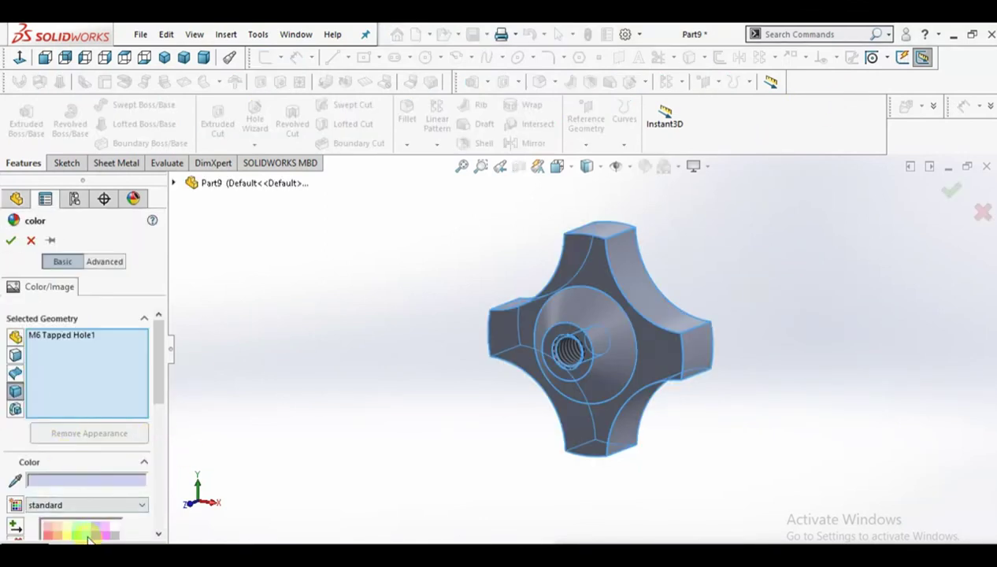
pyautogui.click(9, 240)
pyautogui.scroll(-2, 660, 351)
pyautogui.scroll(-2, 661, 349)
pyautogui.moveTo(668, 325)
pyautogui.mouseDown(button='middle')
pyautogui.moveTo(640, 337)
pyautogui.moveTo(638, 298)
pyautogui.moveTo(630, 364)
pyautogui.moveTo(617, 285)
pyautogui.moveTo(516, 396)
pyautogui.moveTo(582, 296)
pyautogui.moveTo(646, 325)
pyautogui.moveTo(728, 336)
pyautogui.moveTo(919, 318)
pyautogui.moveTo(939, 396)
pyautogui.moveTo(910, 436)
pyautogui.moveTo(890, 429)
pyautogui.mouseUp(button='middle')
pyautogui.moveTo(374, 398)
pyautogui.mouseDown(button='middle')
pyautogui.moveTo(465, 352)
pyautogui.moveTo(454, 382)
pyautogui.moveTo(498, 312)
pyautogui.moveTo(480, 288)
pyautogui.moveTo(438, 311)
pyautogui.mouseUp(button='middle')
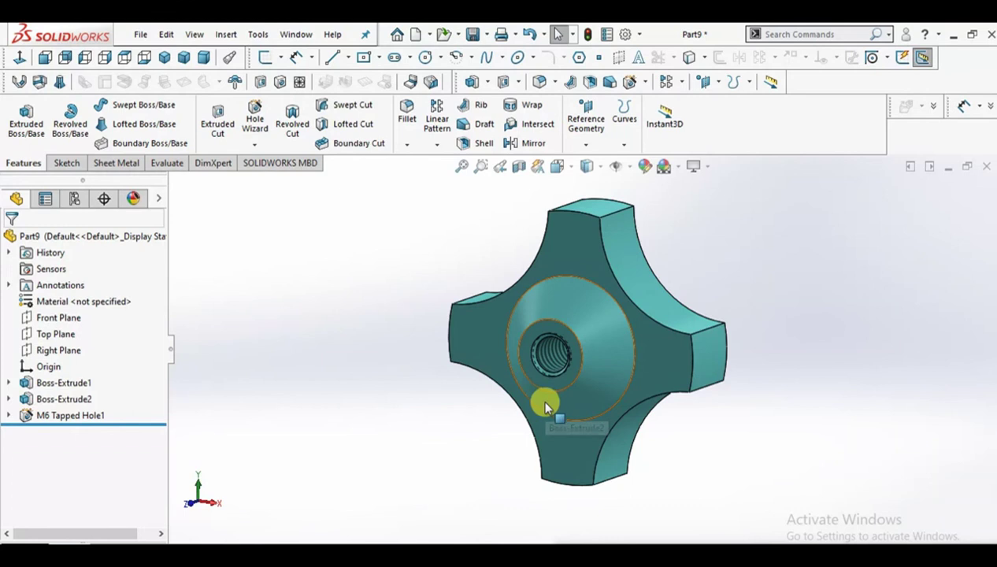
pyautogui.click(296, 34)
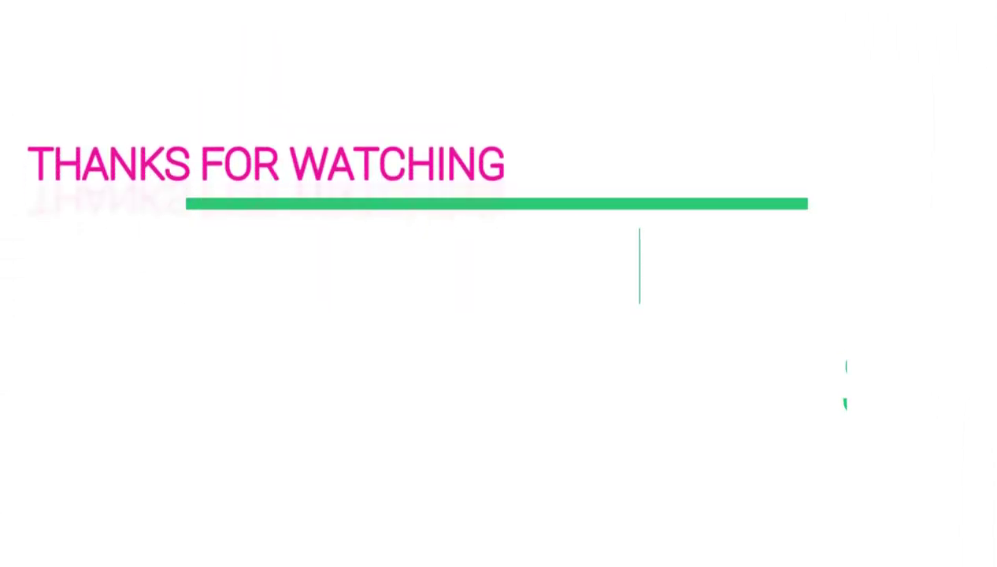